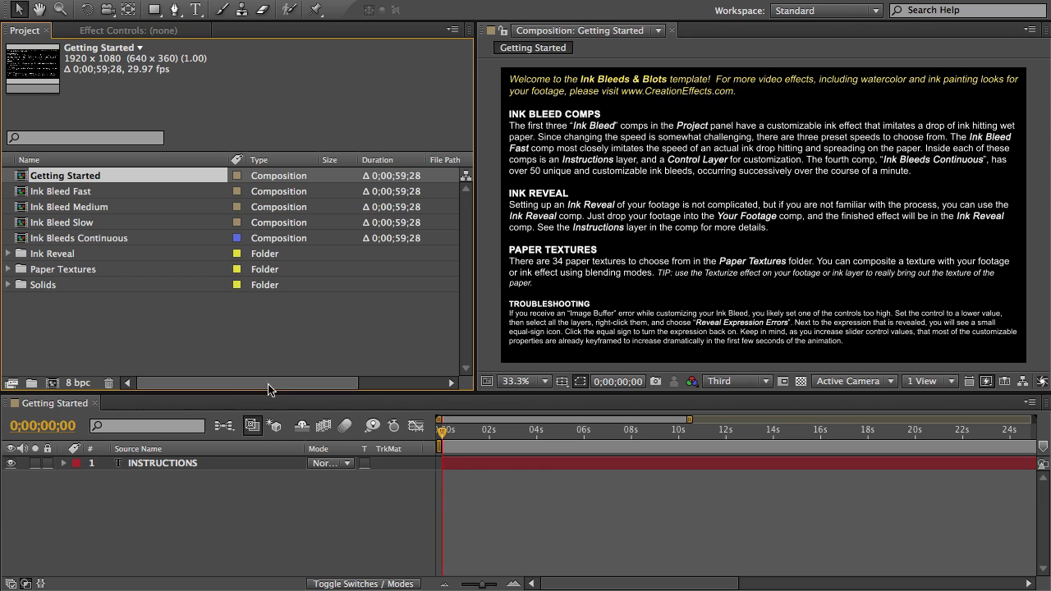
Step: Open the Ink Bleed Fast composition from the project's list of ink bleed comps
{"action": "left_click", "coordinate": [95, 404]}
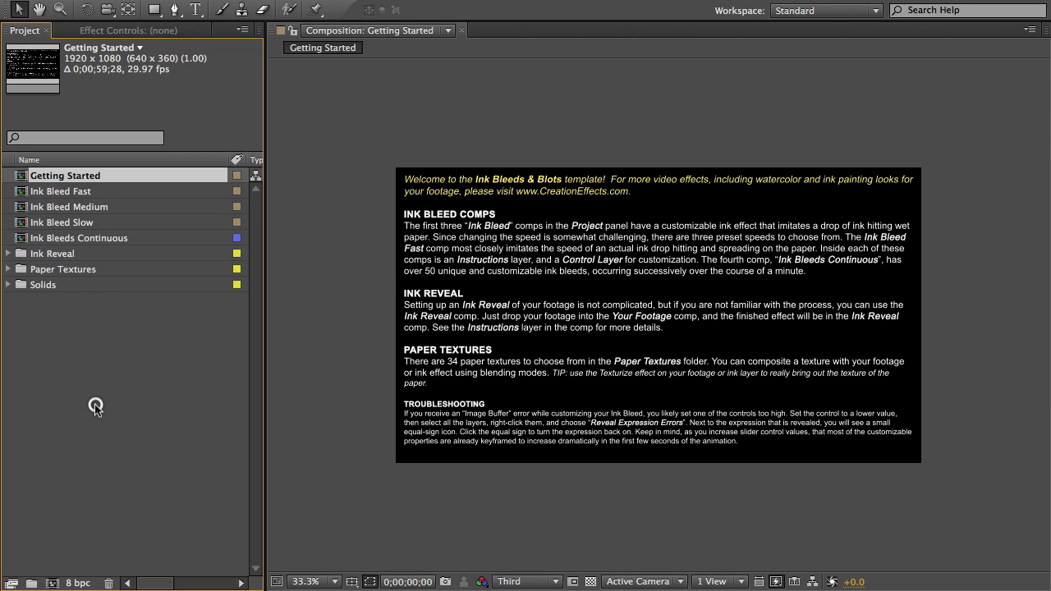
{"action": "left_click", "coordinate": [61, 194]}
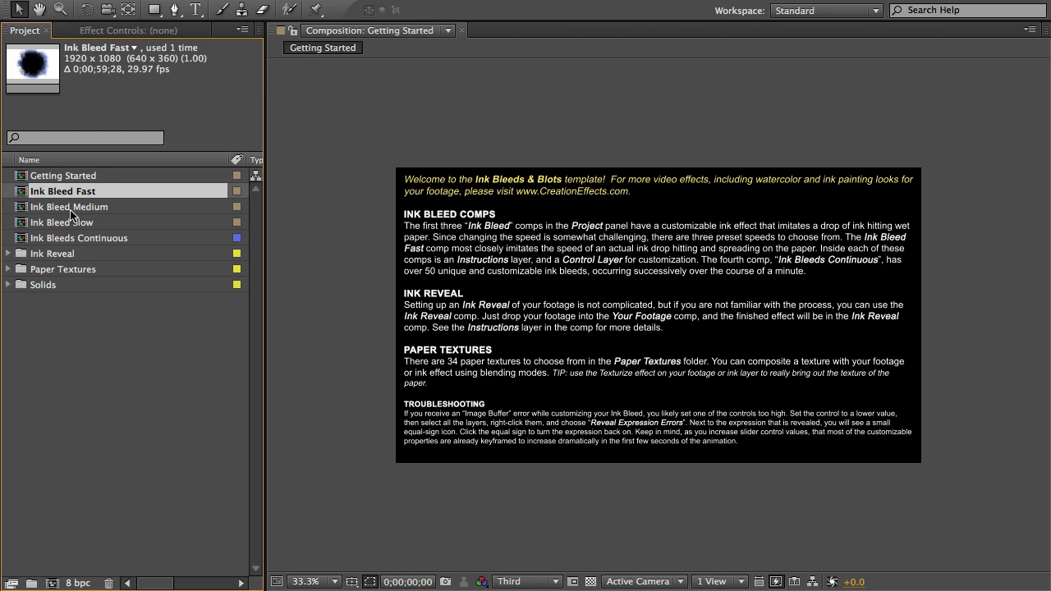
{"action": "left_click", "coordinate": [72, 210]}
{"action": "left_click", "coordinate": [83, 226]}
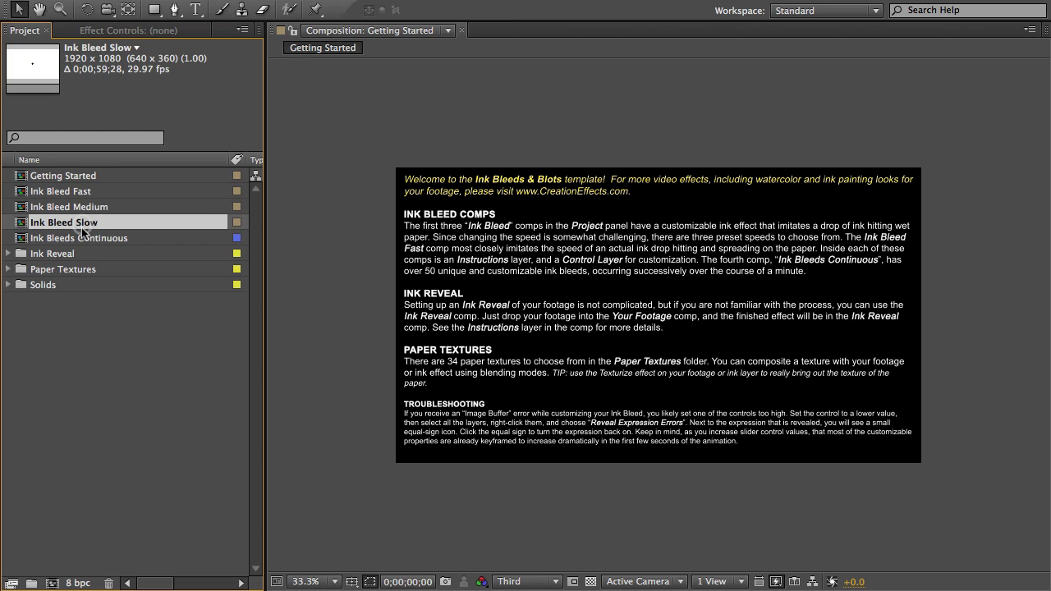
{"action": "left_click", "coordinate": [55, 196]}
{"action": "double_click", "coordinate": [57, 195]}
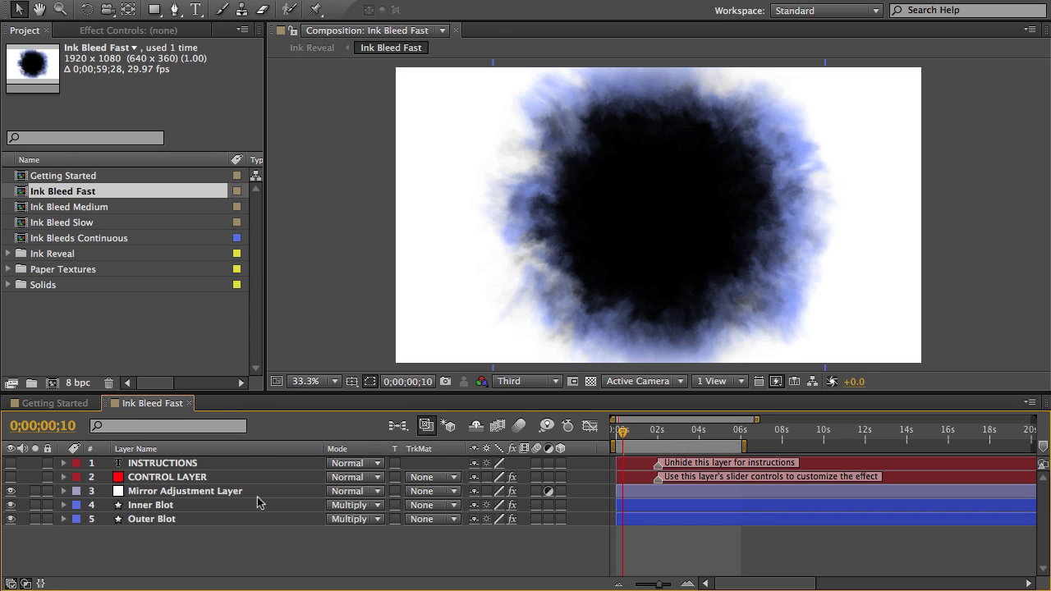
Step: Inspect the Inner Blot and Outer Blot layers, and move the current time to 0;00;00;06
{"action": "left_click", "coordinate": [161, 507]}
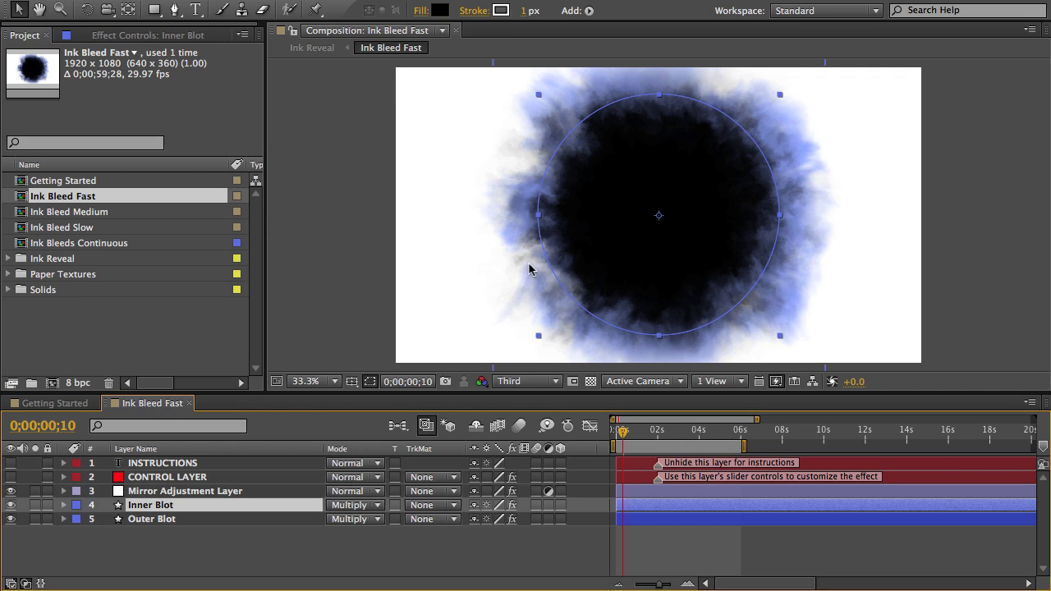
{"action": "left_click", "coordinate": [141, 520]}
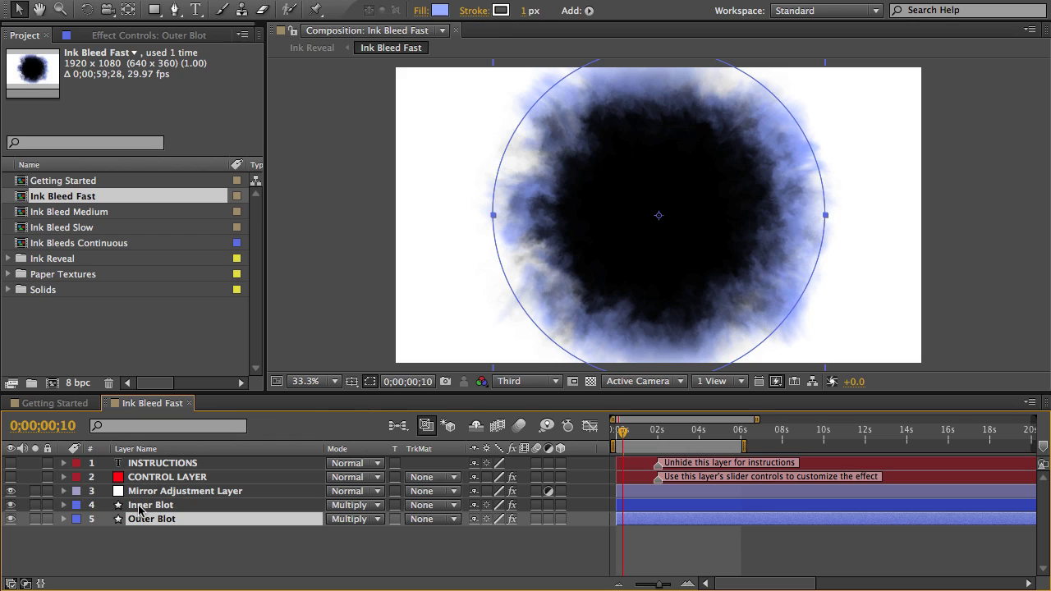
{"action": "left_click", "coordinate": [139, 510]}
{"action": "left_click", "coordinate": [140, 521]}
{"action": "mouse_move", "coordinate": [630, 441]}
{"action": "left_mouse_down"}
{"action": "mouse_move", "coordinate": [616, 435]}
{"action": "mouse_move", "coordinate": [647, 436]}
{"action": "mouse_move", "coordinate": [622, 438]}
{"action": "left_mouse_up"}
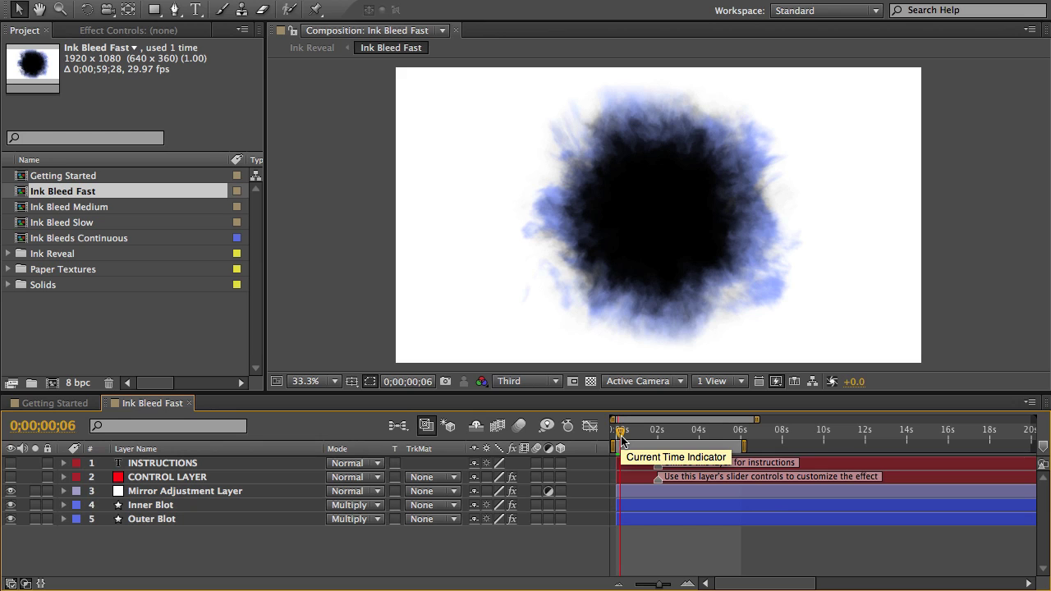
Step: Show the effect controls of the CONTROL LAYER with more width, and look through its ink and shape settings
{"action": "left_click", "coordinate": [147, 480]}
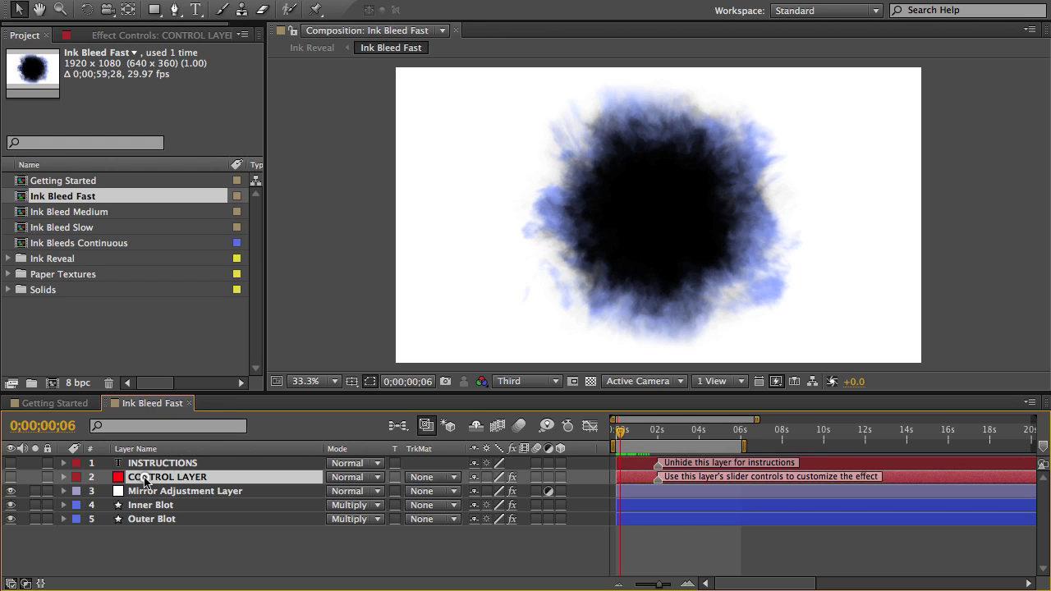
{"action": "left_click", "coordinate": [123, 36]}
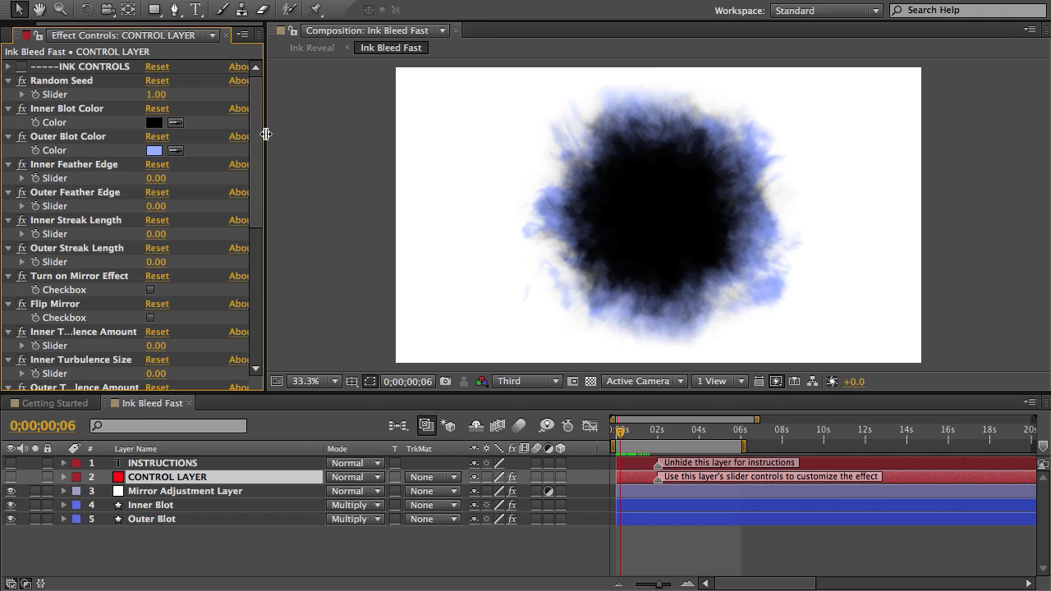
{"action": "left_click_drag", "start_coordinate": [266, 134], "coordinate": [451, 144]}
{"action": "scroll", "coordinate": [428, 205], "scroll_direction": "down", "scroll_amount": 10}
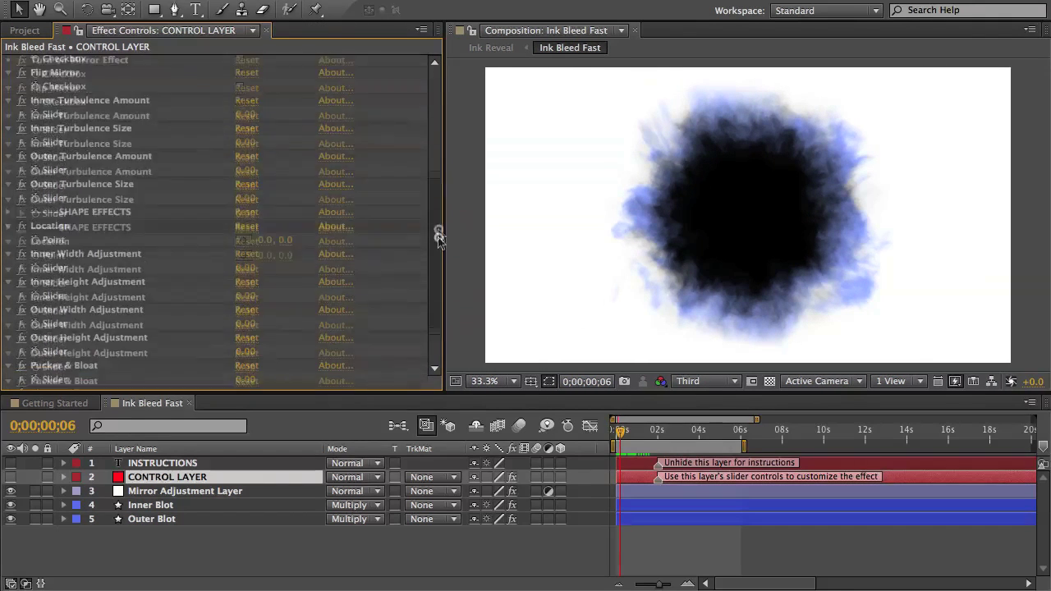
{"action": "scroll", "coordinate": [419, 109], "scroll_direction": "up", "scroll_amount": 10}
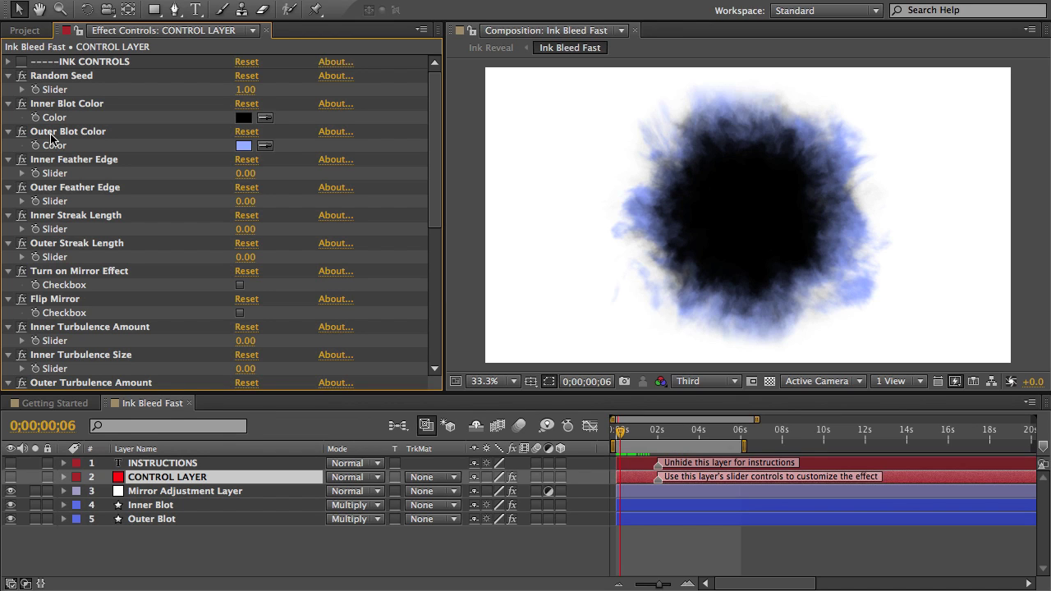
Step: Set the ink's Random Seed to 14 and change the Inner Blot Color to a dark red
{"action": "left_click", "coordinate": [66, 78]}
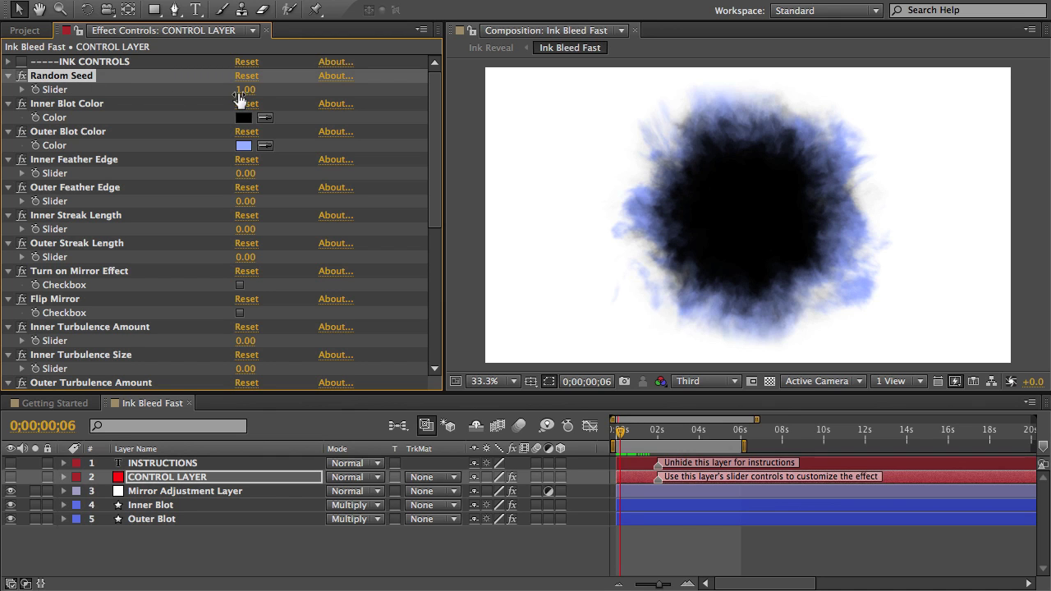
{"action": "mouse_move", "coordinate": [245, 91]}
{"action": "left_mouse_down"}
{"action": "mouse_move", "coordinate": [262, 92]}
{"action": "mouse_move", "coordinate": [142, 90]}
{"action": "left_mouse_up"}
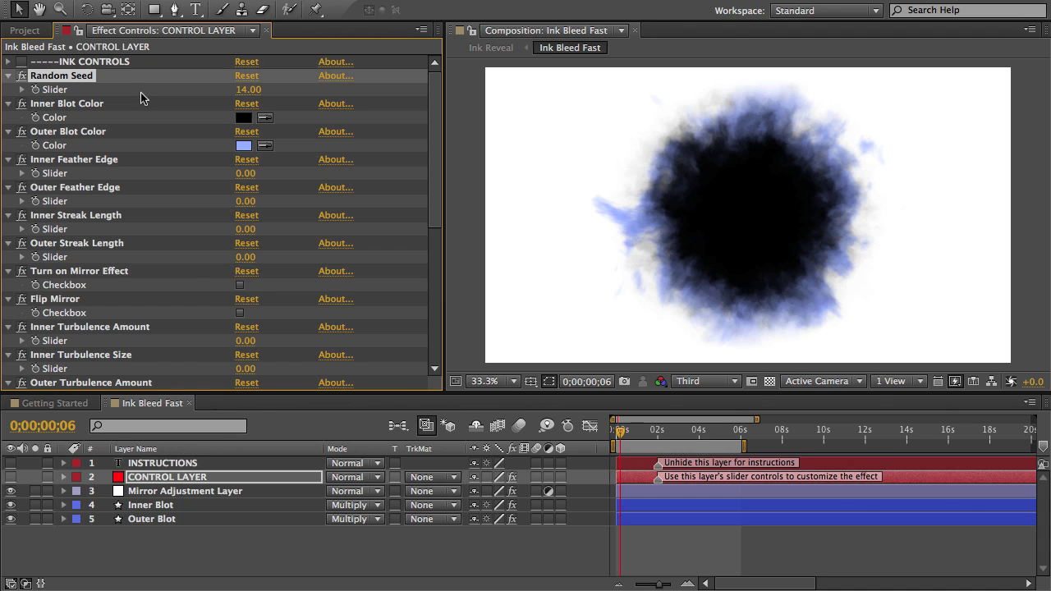
{"action": "left_click", "coordinate": [80, 105]}
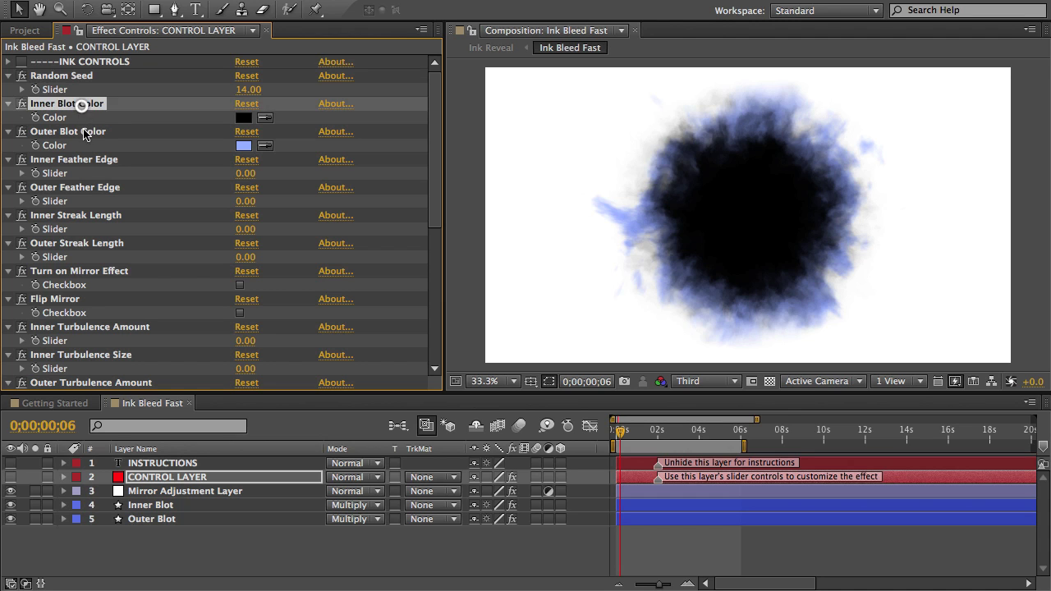
{"action": "left_click", "coordinate": [82, 131]}
{"action": "left_click", "coordinate": [244, 118]}
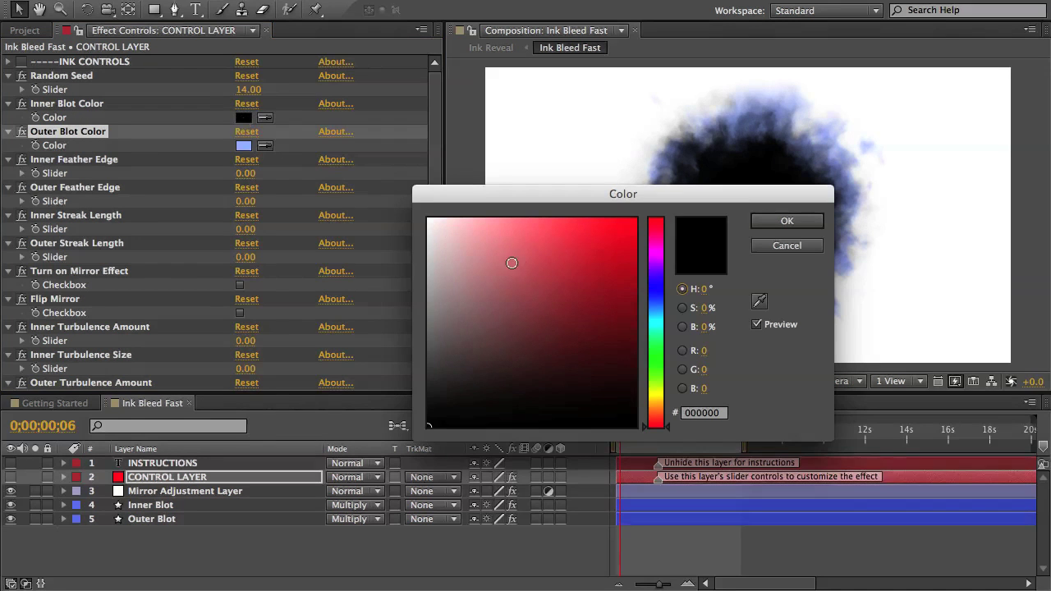
{"action": "left_click_drag", "start_coordinate": [506, 263], "coordinate": [632, 317]}
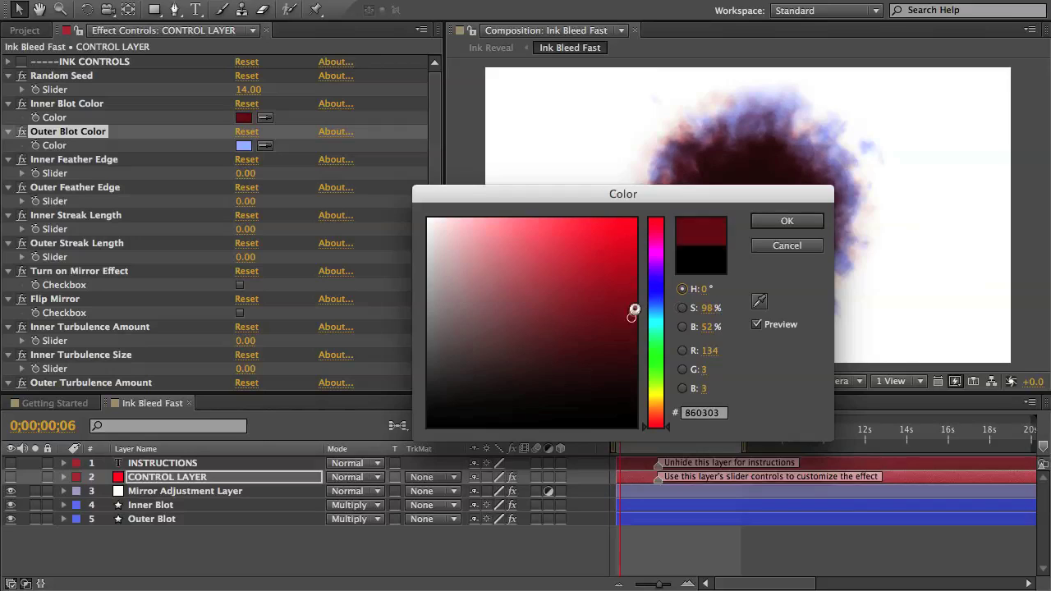
{"action": "left_click", "coordinate": [787, 221]}
Step: Change the Outer Blot Color to a pinkish violet and set the Inner Feather Edge to -70
{"action": "left_click", "coordinate": [243, 145]}
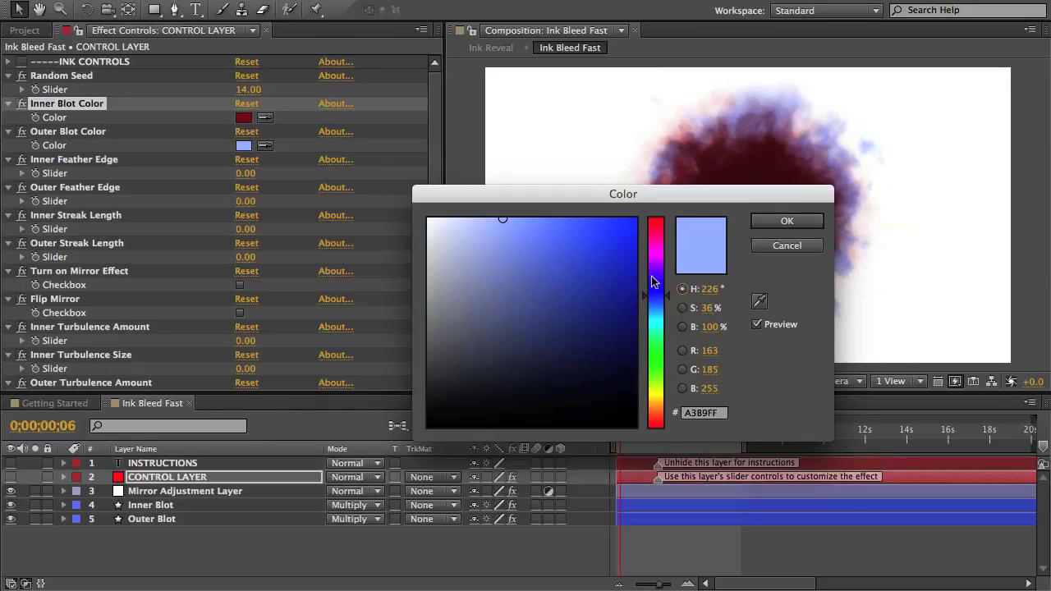
{"action": "left_click_drag", "start_coordinate": [656, 282], "coordinate": [656, 256]}
{"action": "left_click", "coordinate": [783, 223]}
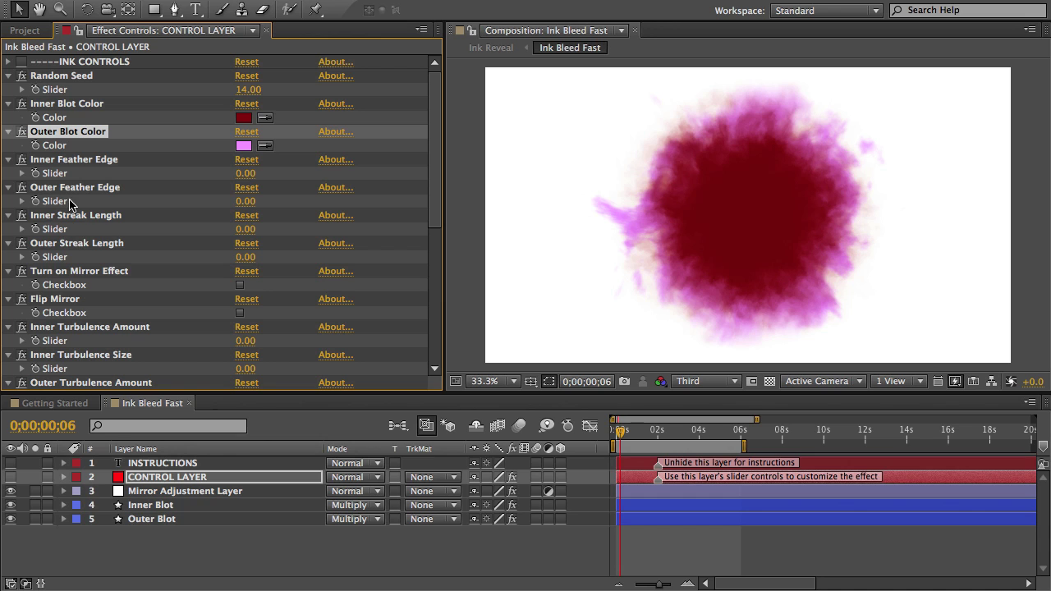
{"action": "left_click", "coordinate": [72, 161]}
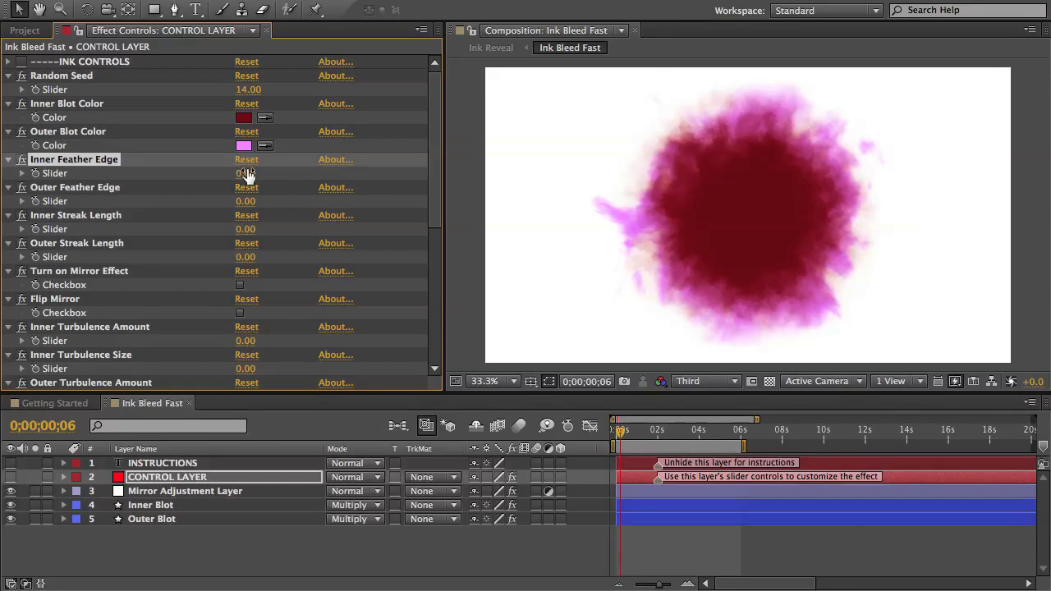
{"action": "left_click_drag", "start_coordinate": [245, 171], "coordinate": [192, 177]}
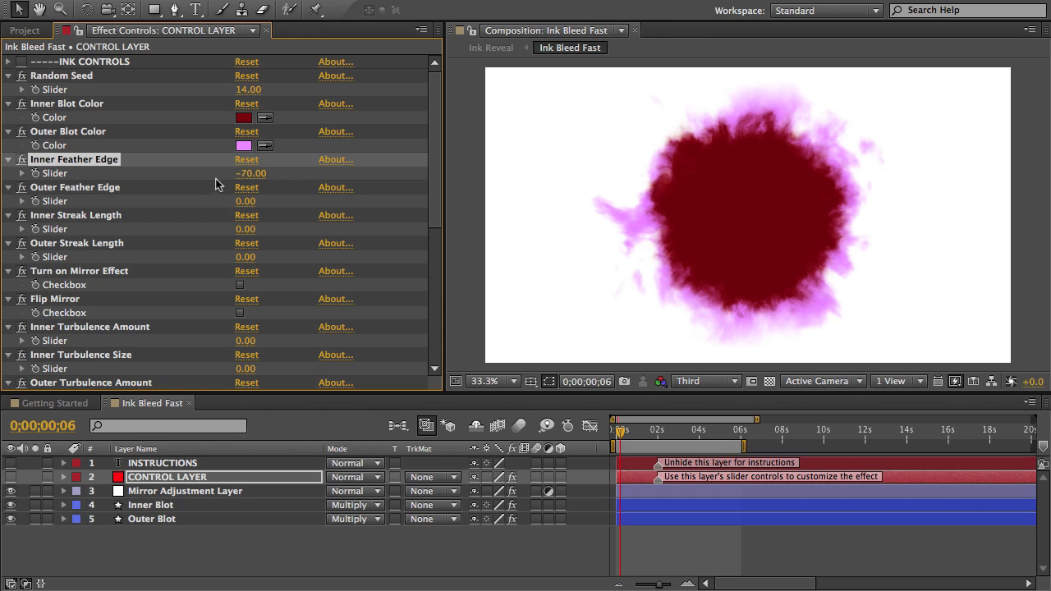
Step: Try an Inner Streak Length of 180 on the ink blot, and undo the change
{"action": "left_click", "coordinate": [61, 217]}
{"action": "left_click_drag", "start_coordinate": [244, 230], "coordinate": [403, 236]}
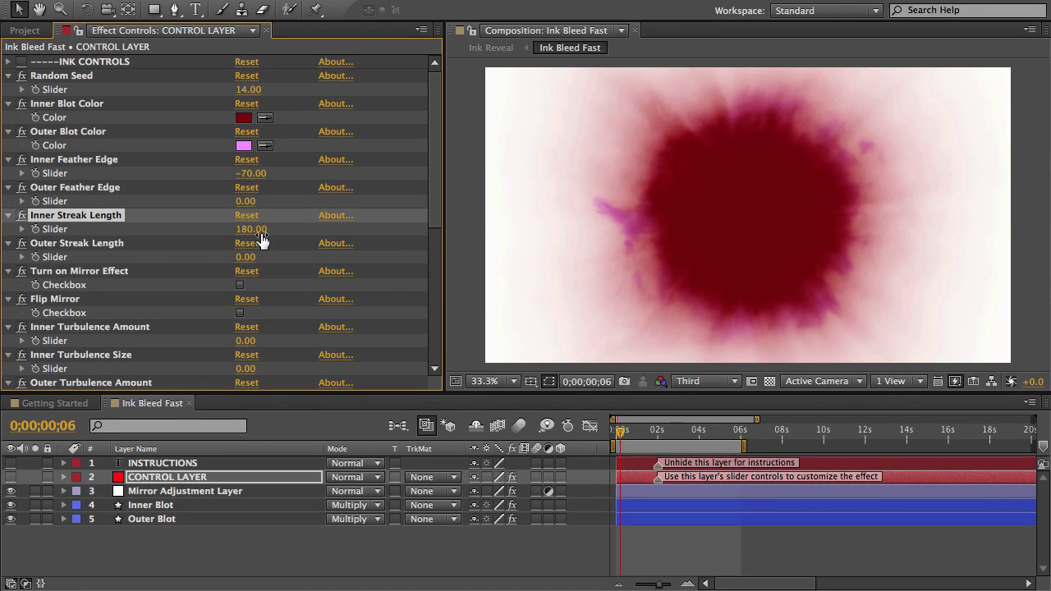
{"action": "key", "text": "super+z"}
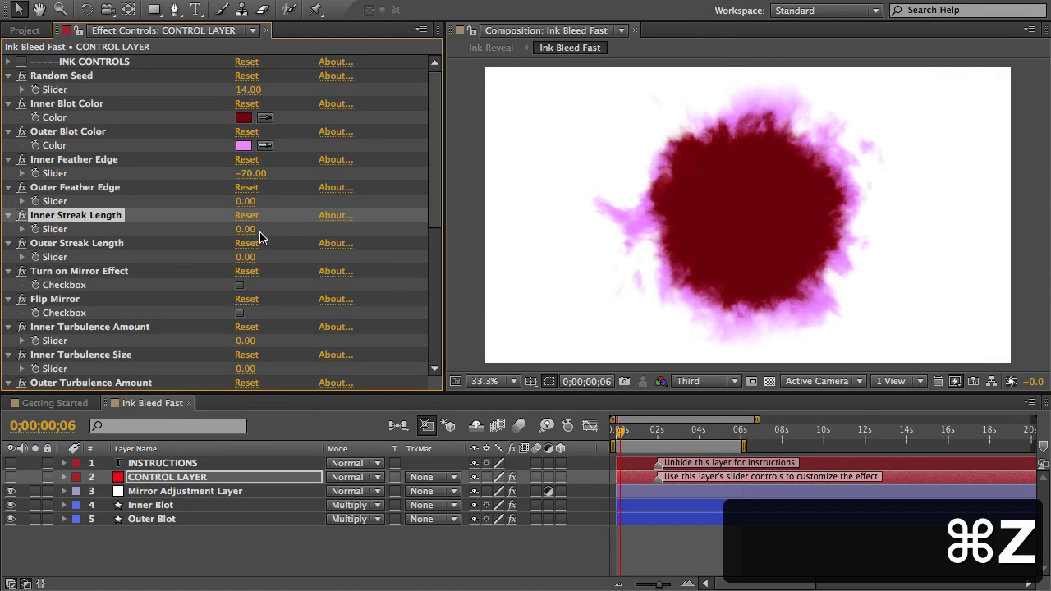
Step: Turn on the Mirror Effect for the ink blot, and briefly try Flip Mirror before switching the flip off again
{"action": "left_click", "coordinate": [115, 272]}
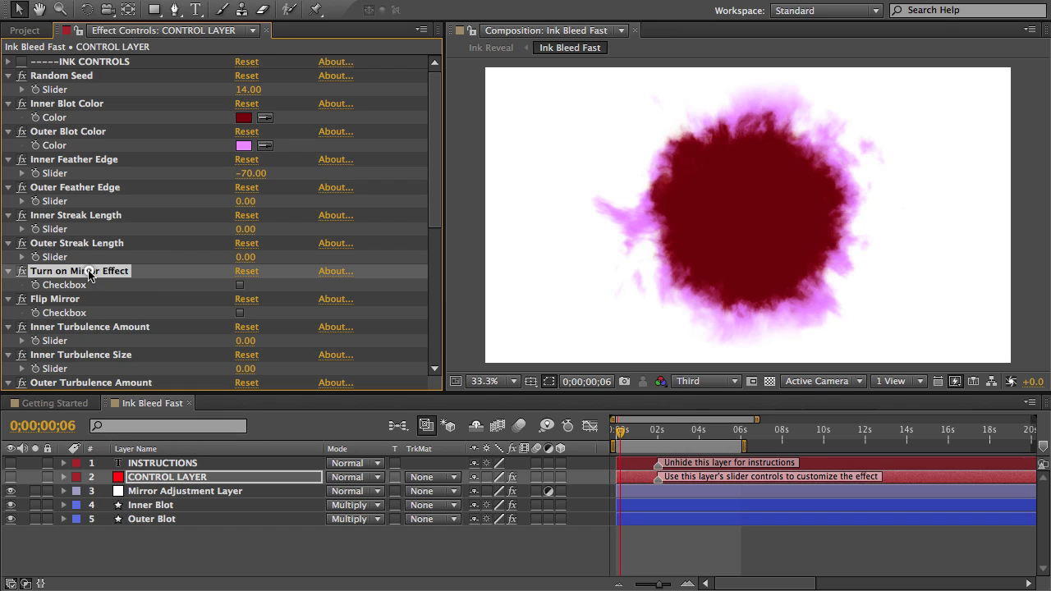
{"action": "left_click", "coordinate": [240, 285]}
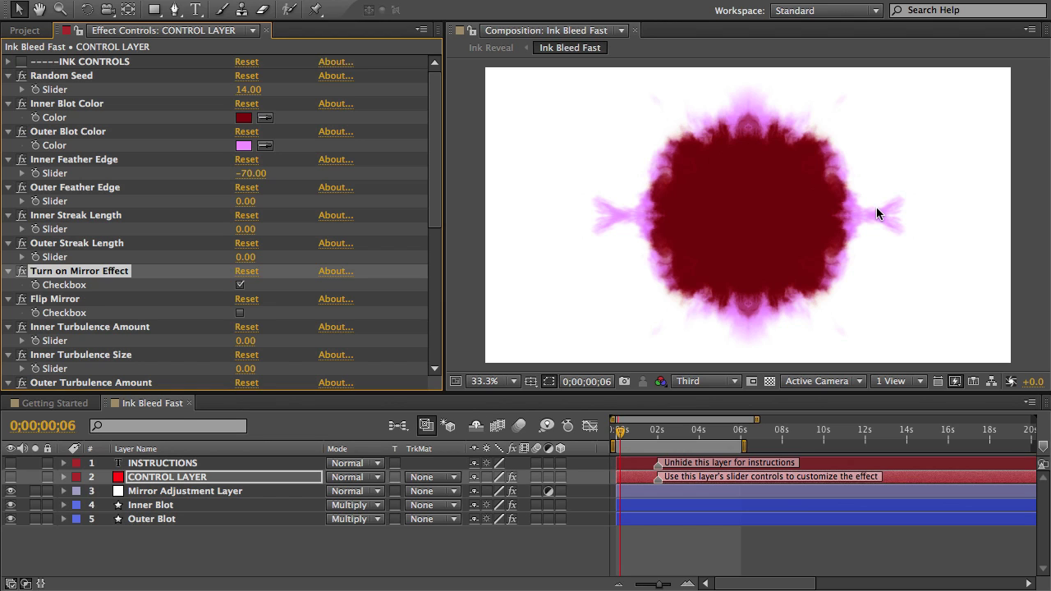
{"action": "left_click", "coordinate": [240, 314]}
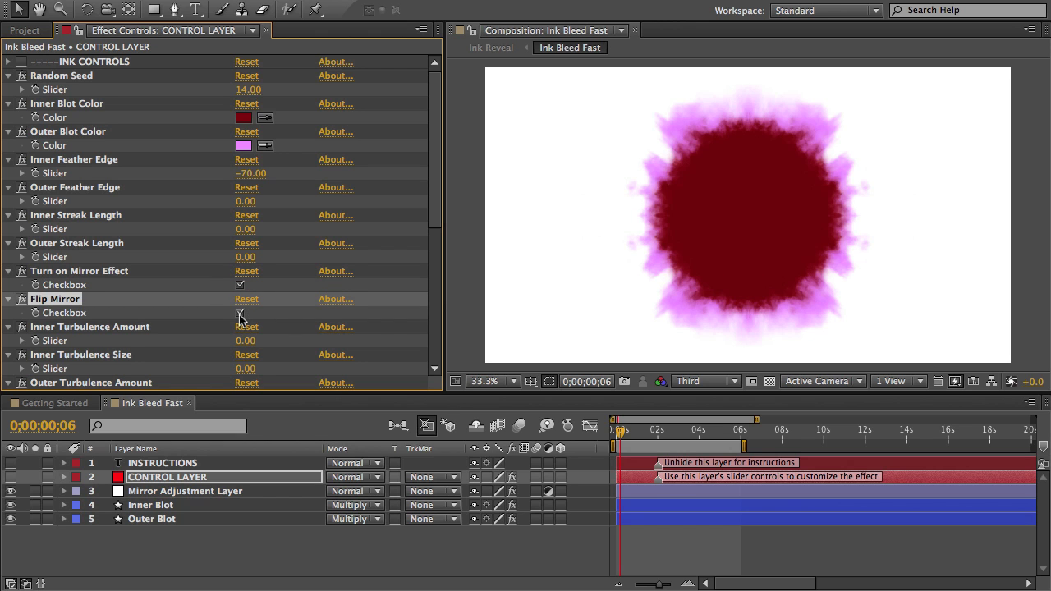
{"action": "left_click", "coordinate": [240, 313]}
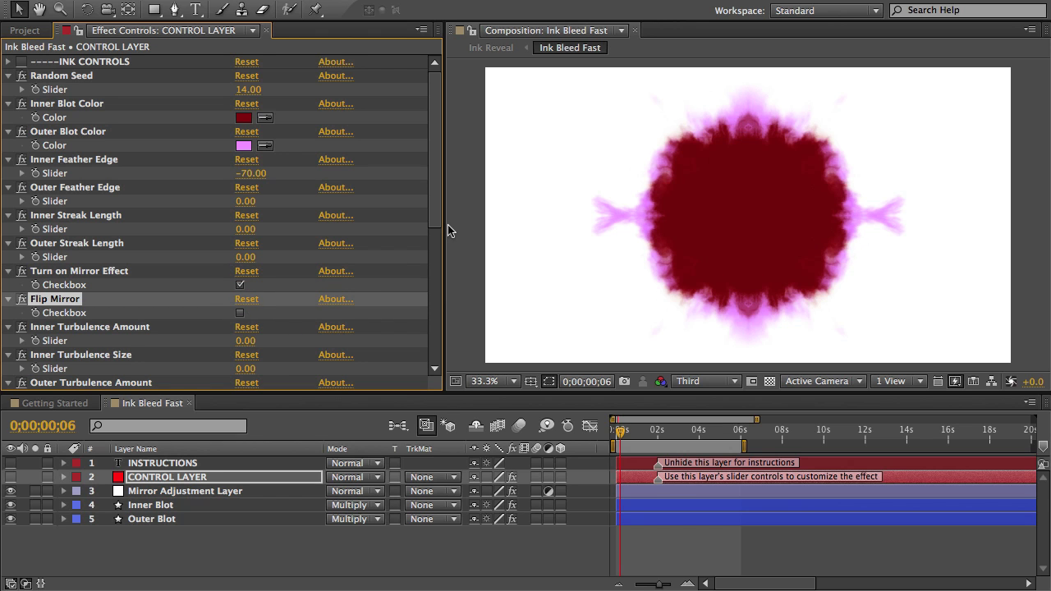
Step: Set Inner Turbulence Amount to 83, Inner Turbulence Size to 131, Outer Turbulence Amount to -276 and Outer Turbulence Size to 53
{"action": "left_click_drag", "start_coordinate": [440, 221], "coordinate": [439, 304]}
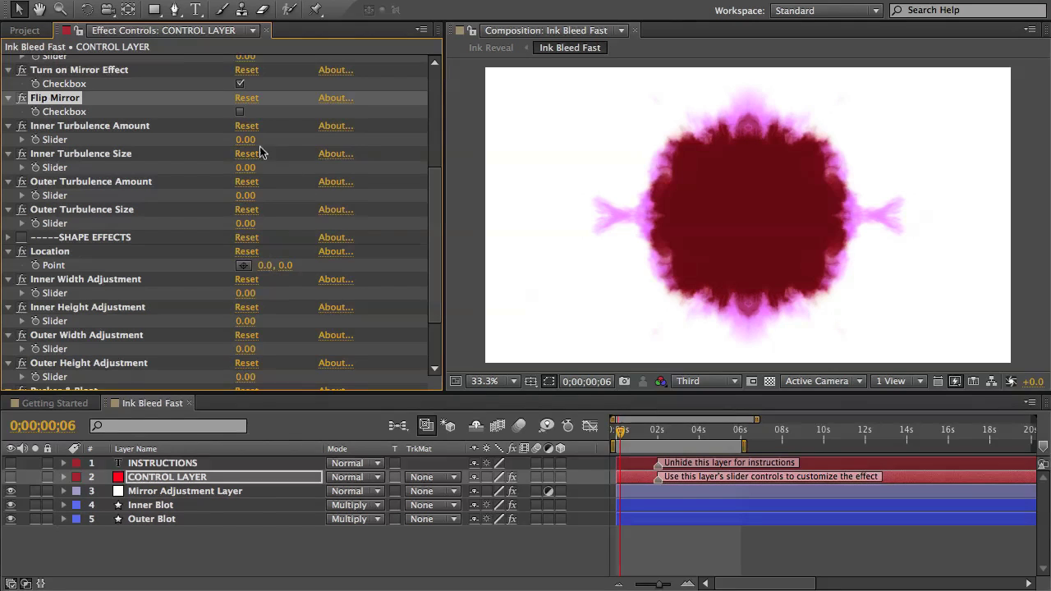
{"action": "mouse_move", "coordinate": [245, 139]}
{"action": "left_mouse_down"}
{"action": "mouse_move", "coordinate": [503, 141]}
{"action": "mouse_move", "coordinate": [315, 134]}
{"action": "left_mouse_up"}
{"action": "mouse_move", "coordinate": [246, 168]}
{"action": "left_mouse_down"}
{"action": "mouse_move", "coordinate": [362, 174]}
{"action": "mouse_move", "coordinate": [348, 167]}
{"action": "left_mouse_up"}
{"action": "left_click_drag", "start_coordinate": [246, 195], "coordinate": [8, 175]}
{"action": "mouse_move", "coordinate": [247, 224]}
{"action": "left_mouse_down"}
{"action": "mouse_move", "coordinate": [186, 214]}
{"action": "mouse_move", "coordinate": [312, 234]}
{"action": "left_mouse_up"}
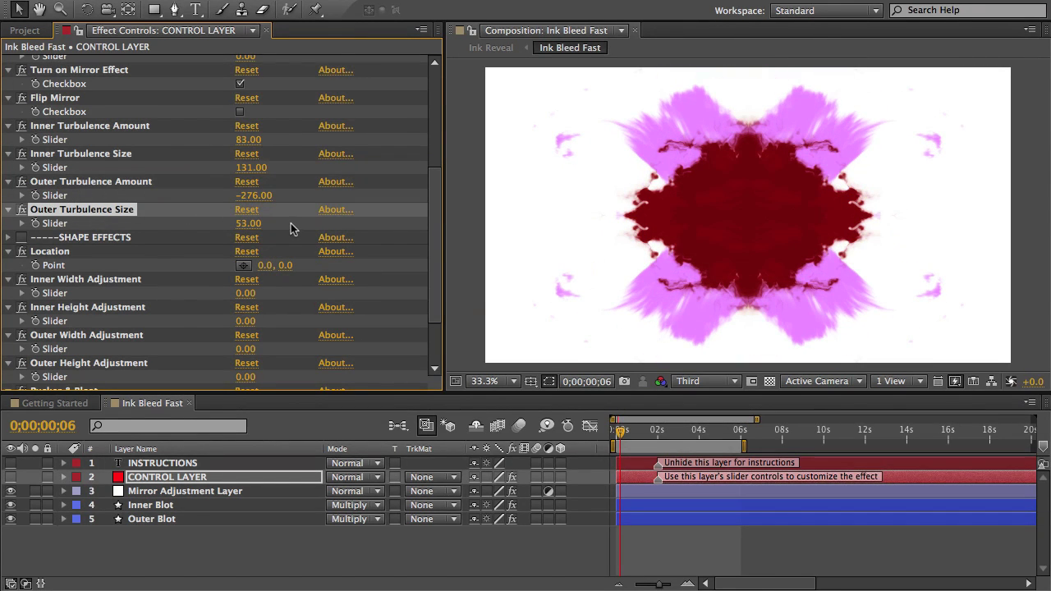
Step: Turn off the Mirror Effect, and reduce the Inner Turbulence Size to 19 and the Outer Turbulence Amount to -22
{"action": "left_click", "coordinate": [241, 85]}
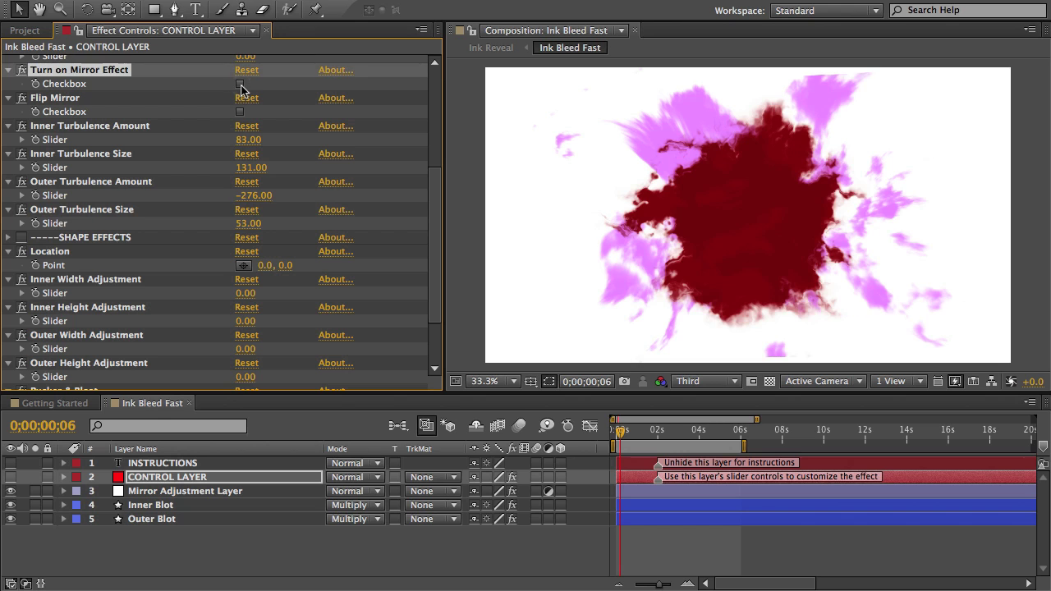
{"action": "left_click_drag", "start_coordinate": [252, 168], "coordinate": [164, 169]}
Step: Under the shape effects, move the ink blot's Location to 381, -189 in the upper right of the frame
{"action": "mouse_move", "coordinate": [434, 206]}
{"action": "left_mouse_down"}
{"action": "mouse_move", "coordinate": [433, 85]}
{"action": "mouse_move", "coordinate": [457, 329]}
{"action": "left_mouse_up"}
{"action": "left_click", "coordinate": [78, 63]}
{"action": "left_click", "coordinate": [95, 164]}
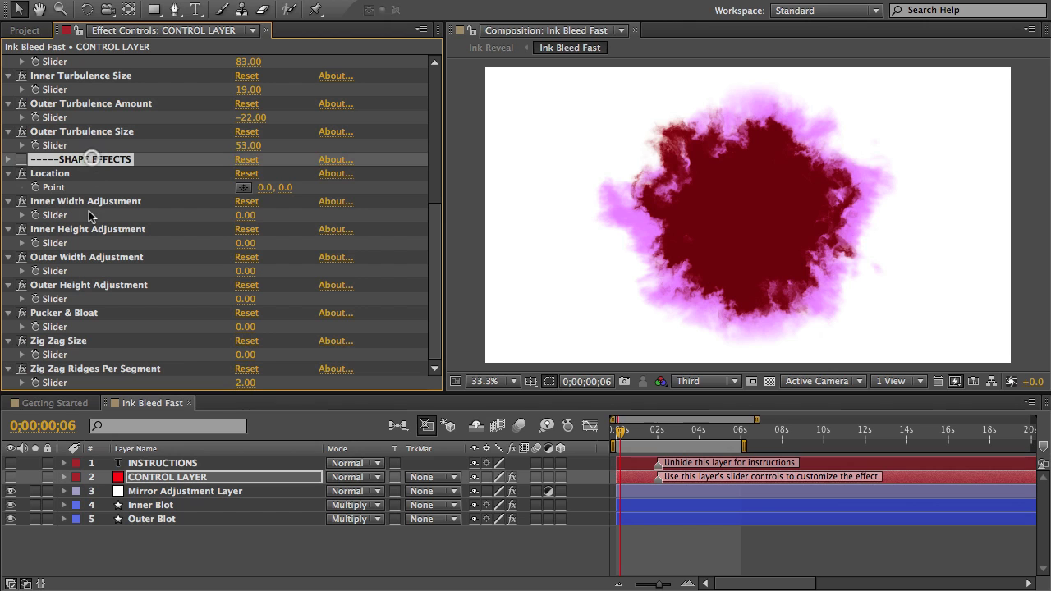
{"action": "left_click", "coordinate": [244, 187]}
{"action": "left_click", "coordinate": [602, 158]}
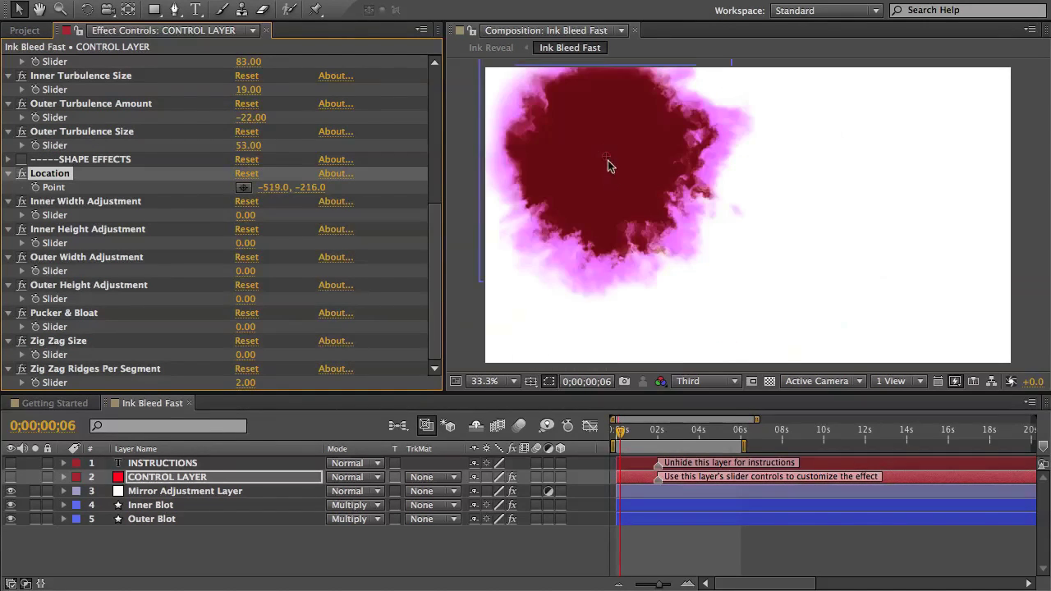
{"action": "left_click_drag", "start_coordinate": [609, 163], "coordinate": [853, 166]}
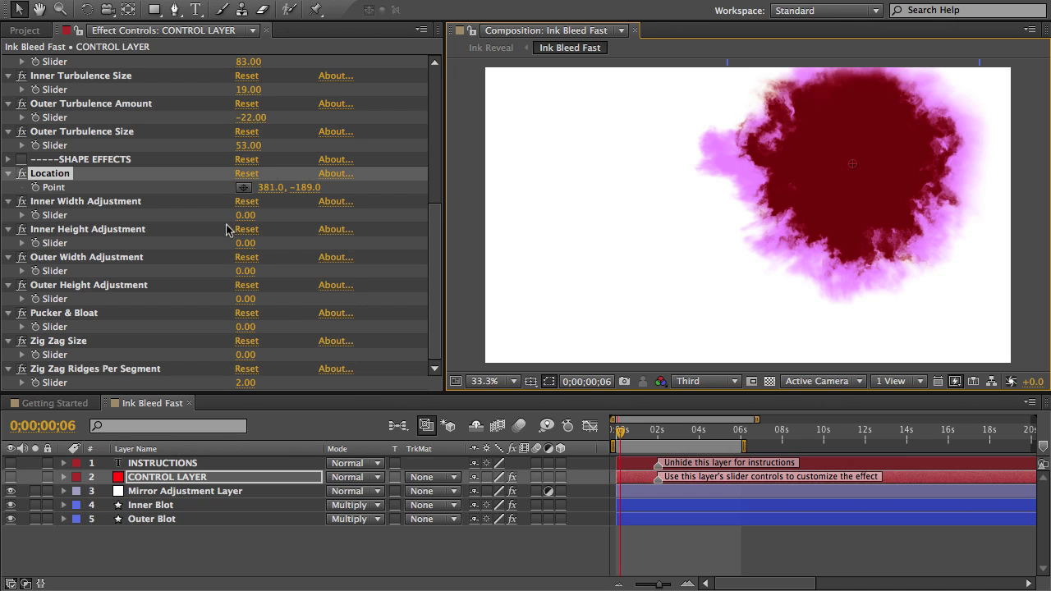
Step: Reshape the blot with Inner Width Adjustment 33, Pucker & Bloat 53 and Zig Zag Size 48
{"action": "left_click_drag", "start_coordinate": [245, 215], "coordinate": [471, 227]}
{"action": "left_click_drag", "start_coordinate": [387, 229], "coordinate": [273, 224]}
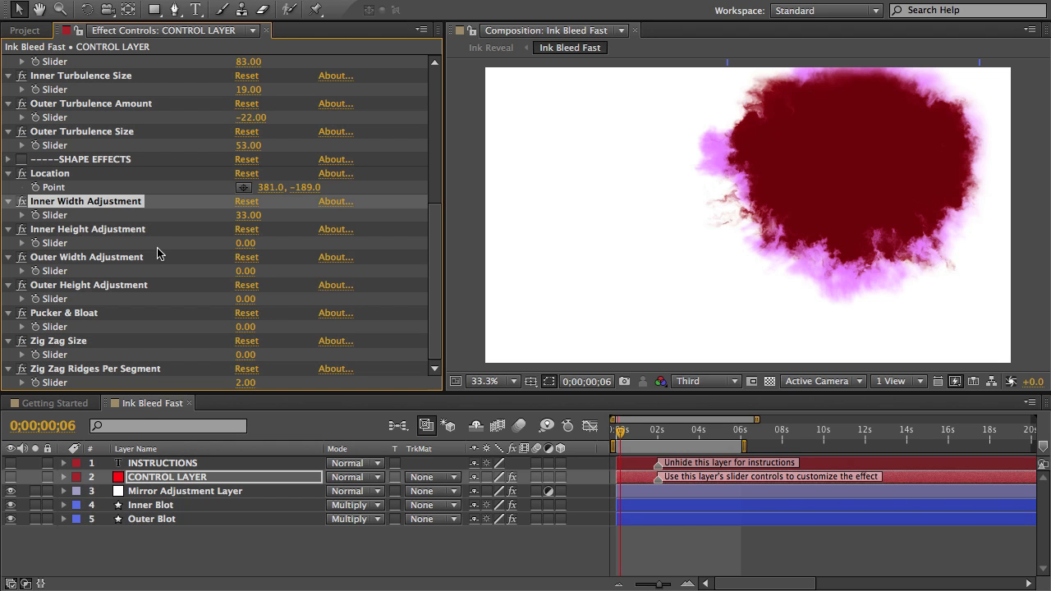
{"action": "mouse_move", "coordinate": [244, 328]}
{"action": "left_mouse_down"}
{"action": "mouse_move", "coordinate": [315, 328]}
{"action": "mouse_move", "coordinate": [277, 327]}
{"action": "mouse_move", "coordinate": [249, 355]}
{"action": "mouse_move", "coordinate": [460, 359]}
{"action": "left_mouse_up"}
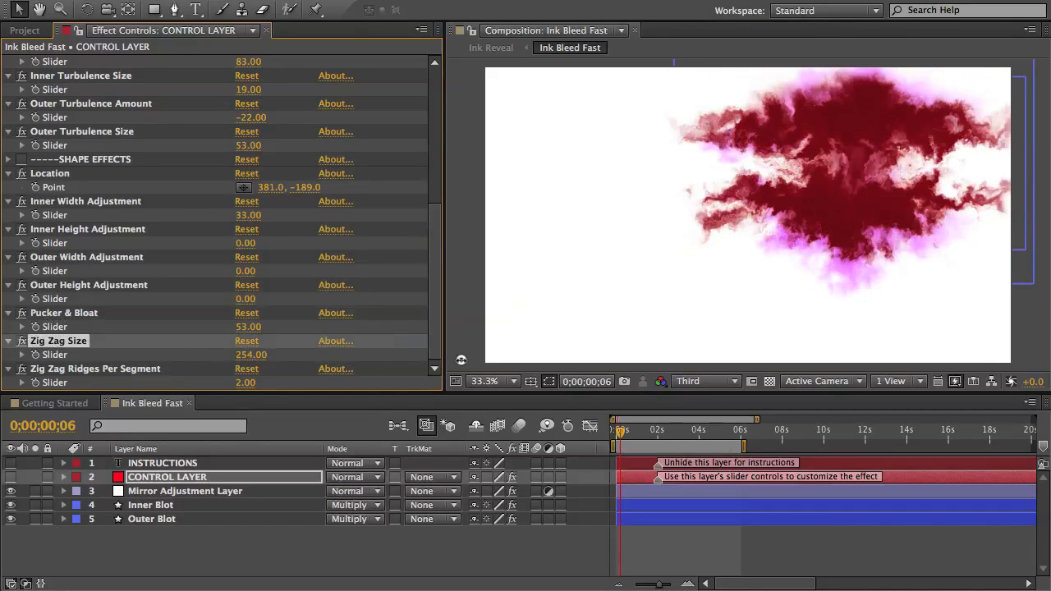
{"action": "left_click_drag", "start_coordinate": [252, 355], "coordinate": [81, 354]}
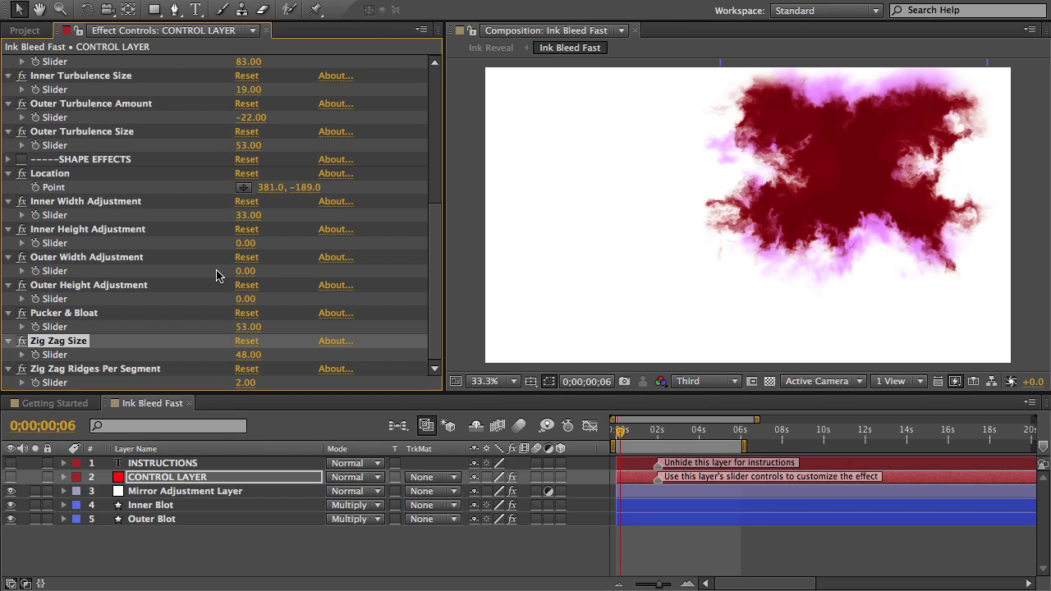
Step: Reset the blot's Zig Zag Size, Pucker & Bloat, Inner Width Adjustment, Location and turbulence settings to their defaults
{"action": "left_click", "coordinate": [248, 342]}
{"action": "left_click", "coordinate": [246, 313]}
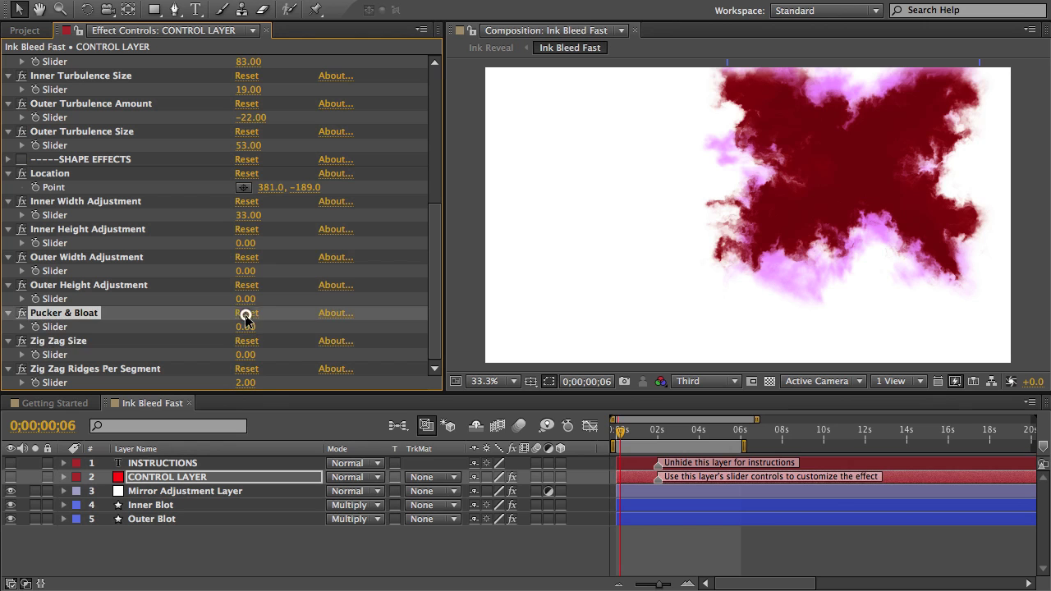
{"action": "left_click", "coordinate": [246, 201]}
{"action": "left_click", "coordinate": [244, 173]}
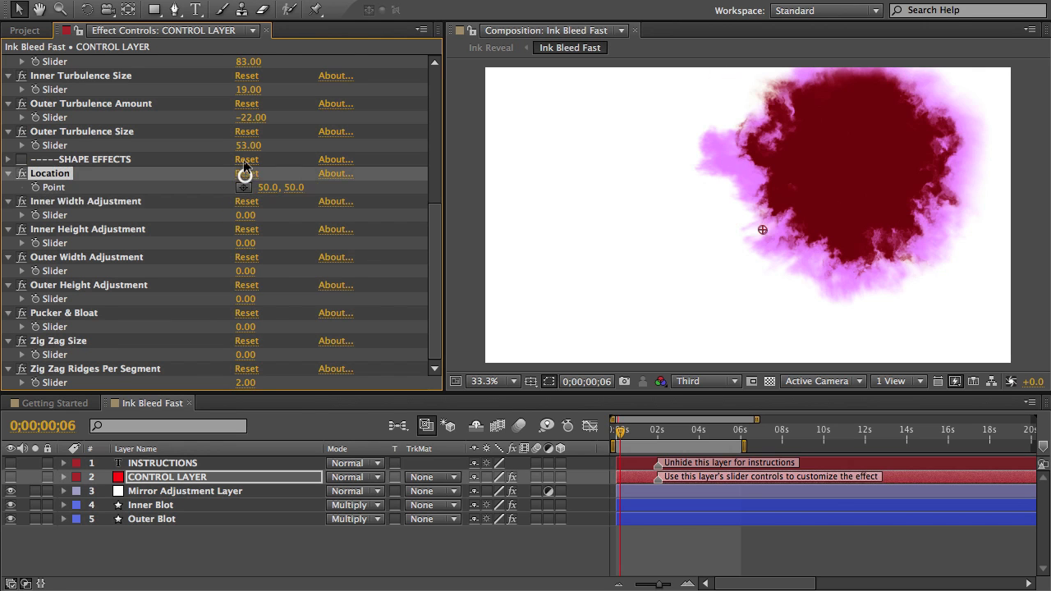
{"action": "scroll", "coordinate": [230, 247], "scroll_direction": "up", "scroll_amount": 8}
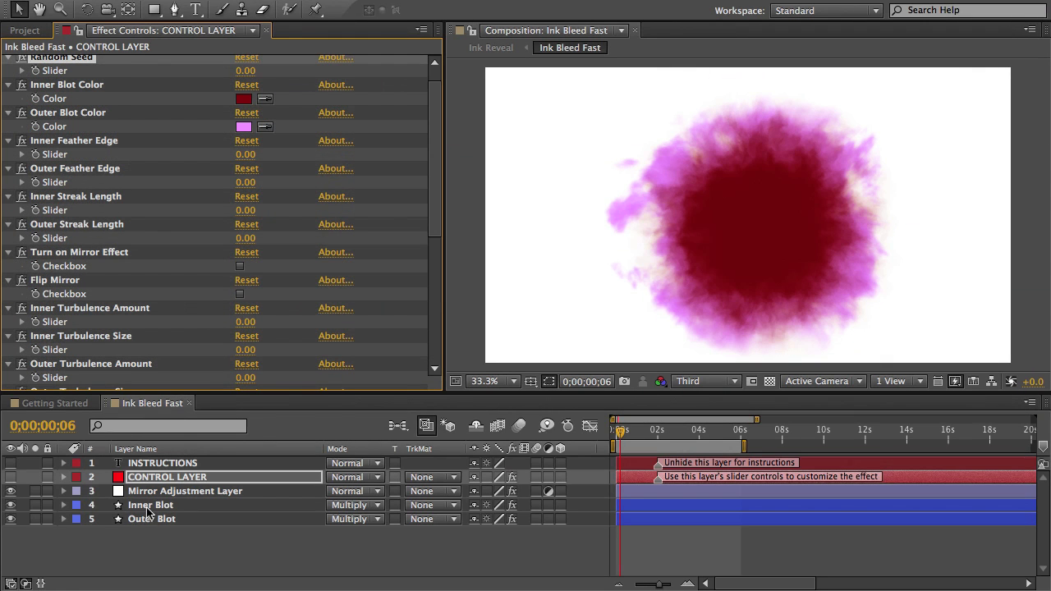
Step: Add a point to the lower-left edge of the Inner Blot's path and pull it out toward the lower-left corner of the frame
{"action": "left_click", "coordinate": [148, 510]}
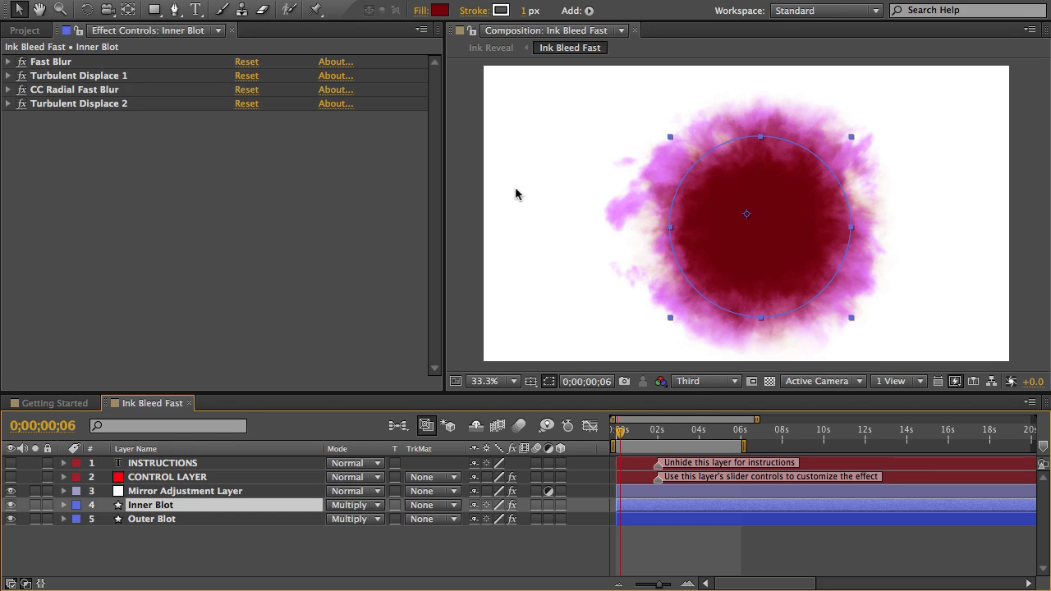
{"action": "left_click", "coordinate": [175, 11]}
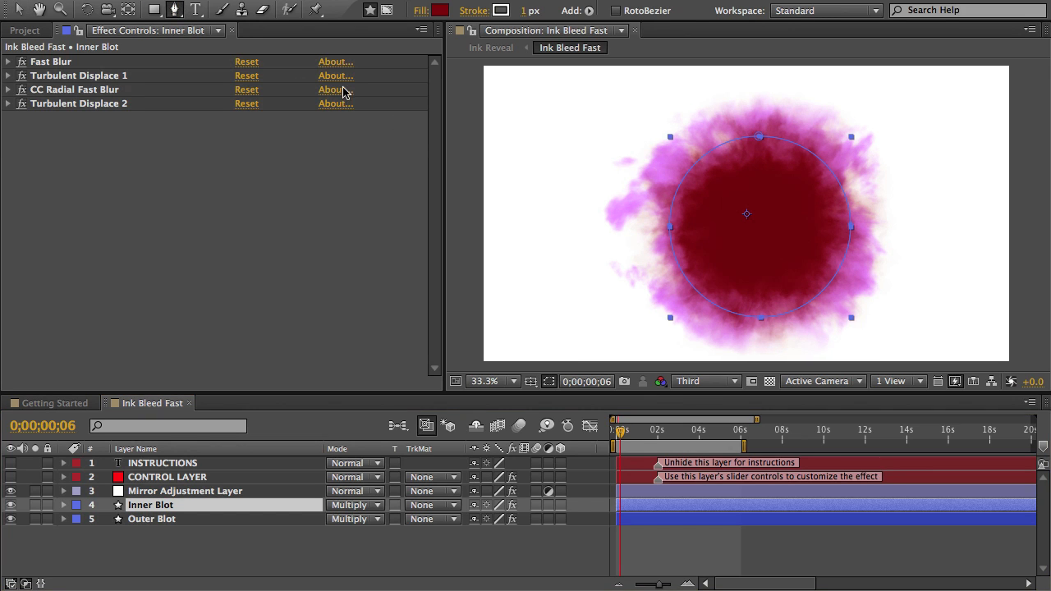
{"action": "left_click_drag", "start_coordinate": [685, 277], "coordinate": [642, 318]}
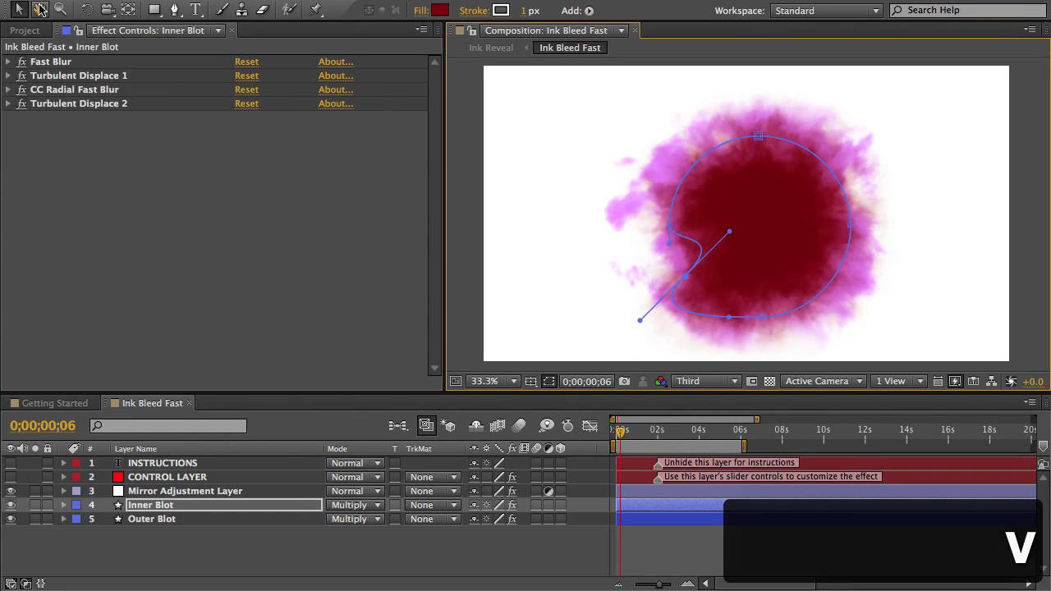
{"action": "left_click", "coordinate": [25, 11]}
{"action": "left_click_drag", "start_coordinate": [567, 304], "coordinate": [555, 333]}
Step: Add a point to the upper-right edge of the Inner Blot's path and pull it out toward the upper-right corner of the frame
{"action": "left_click", "coordinate": [175, 9]}
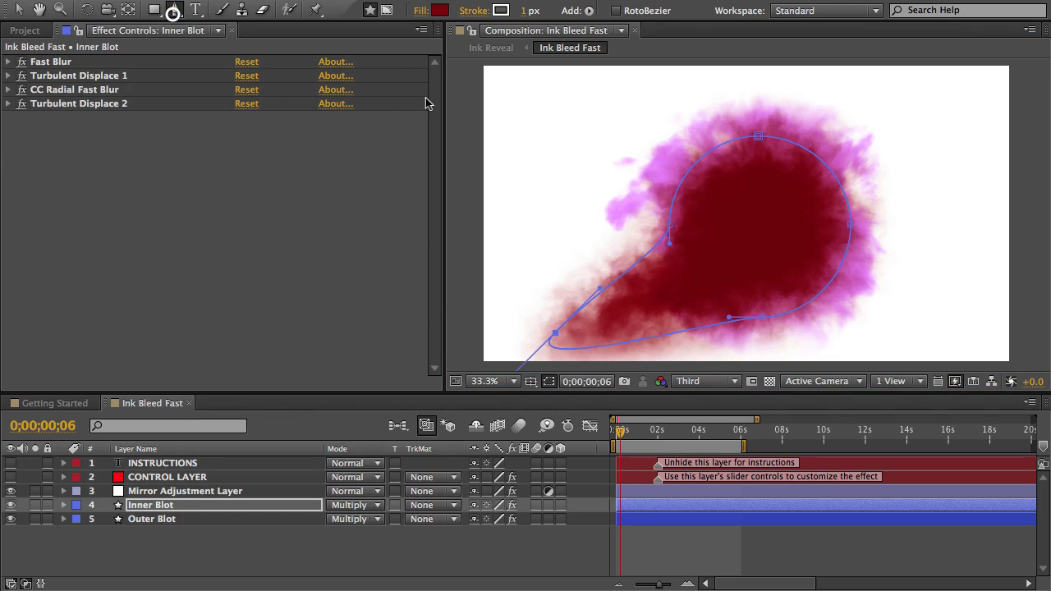
{"action": "left_click", "coordinate": [834, 176]}
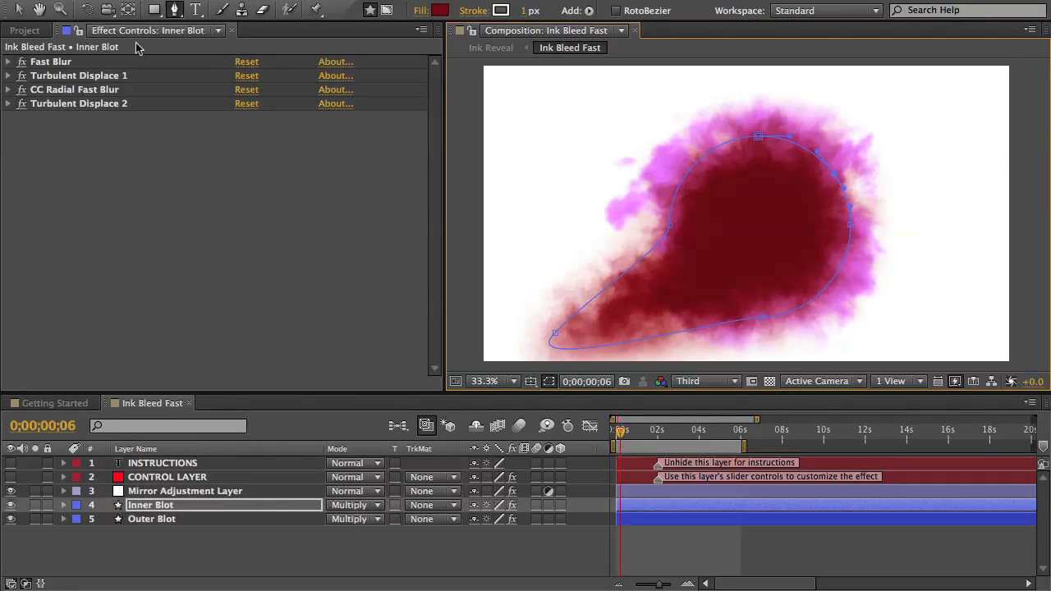
{"action": "left_click", "coordinate": [18, 9]}
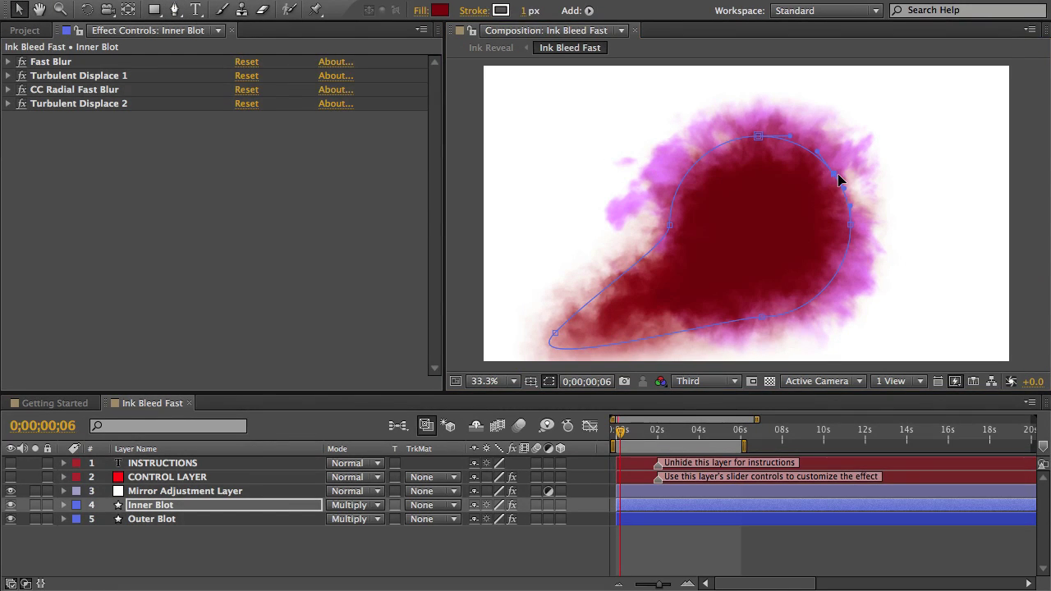
{"action": "mouse_move", "coordinate": [836, 176]}
{"action": "left_mouse_down"}
{"action": "mouse_move", "coordinate": [950, 129]}
{"action": "mouse_move", "coordinate": [937, 100]}
{"action": "left_mouse_up"}
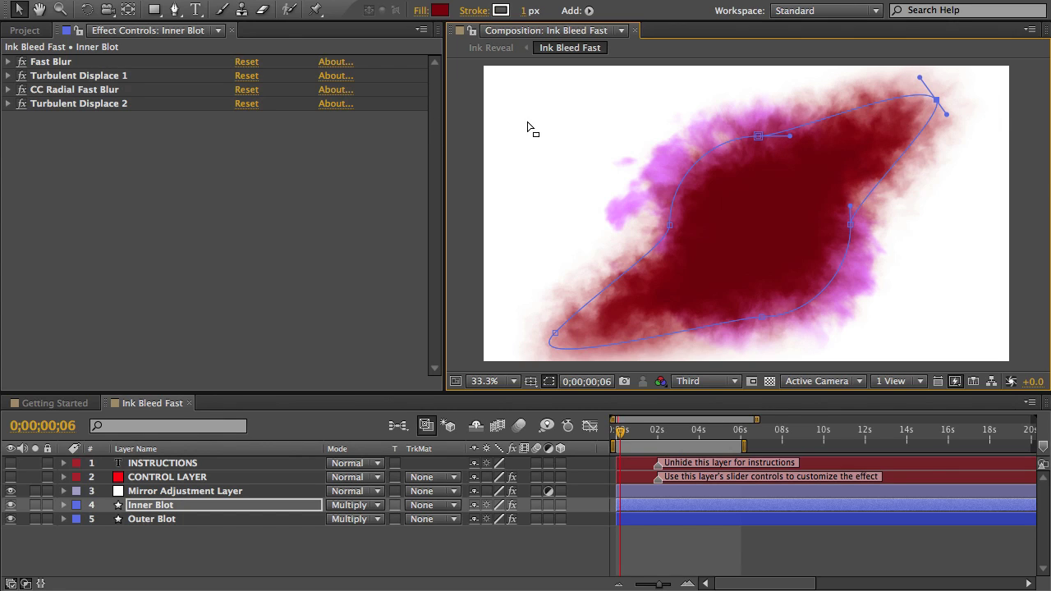
Step: Select the CONTROL LAYER, then open the Ink Bleeds Continuous composition from the project
{"action": "left_click", "coordinate": [180, 476]}
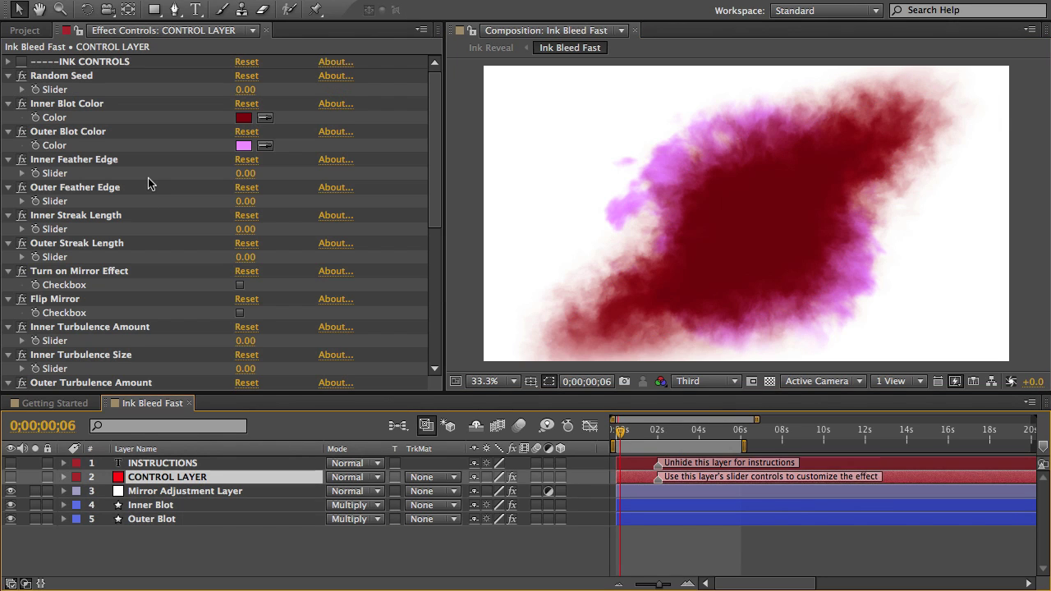
{"action": "left_click", "coordinate": [25, 31]}
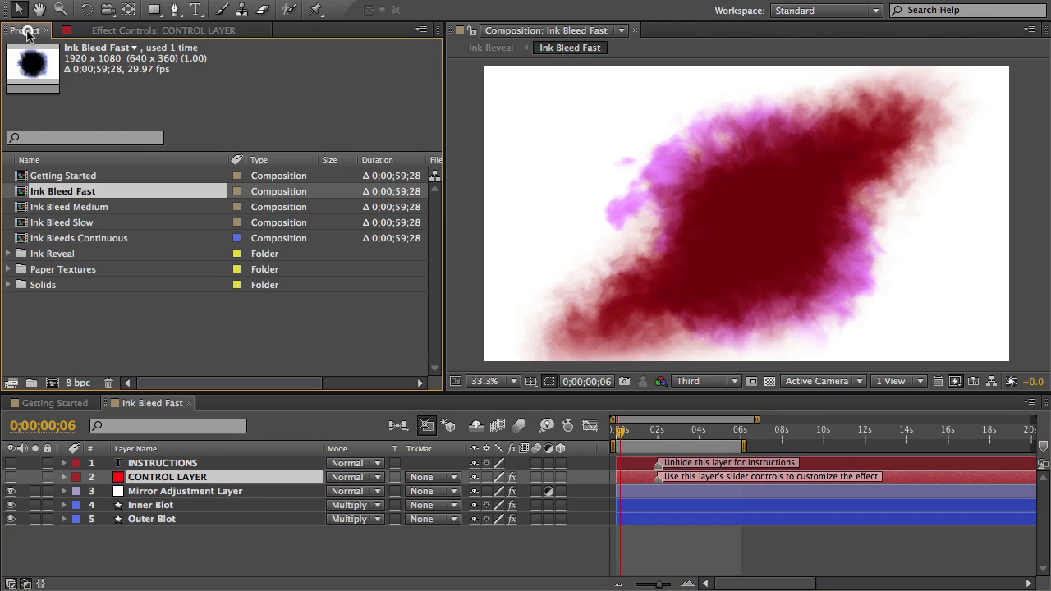
{"action": "left_click", "coordinate": [73, 239]}
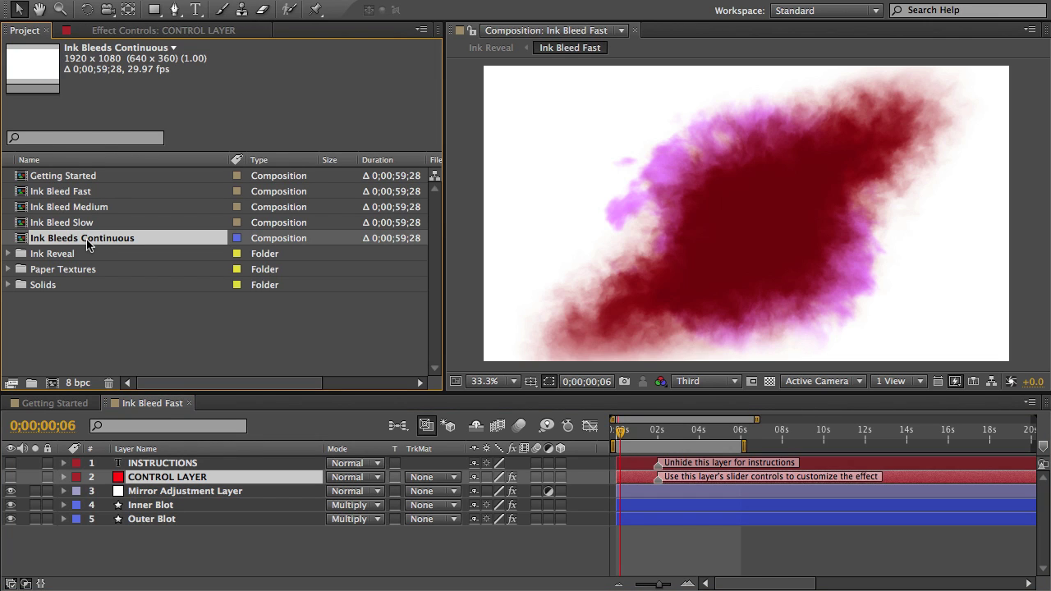
{"action": "double_click", "coordinate": [87, 238]}
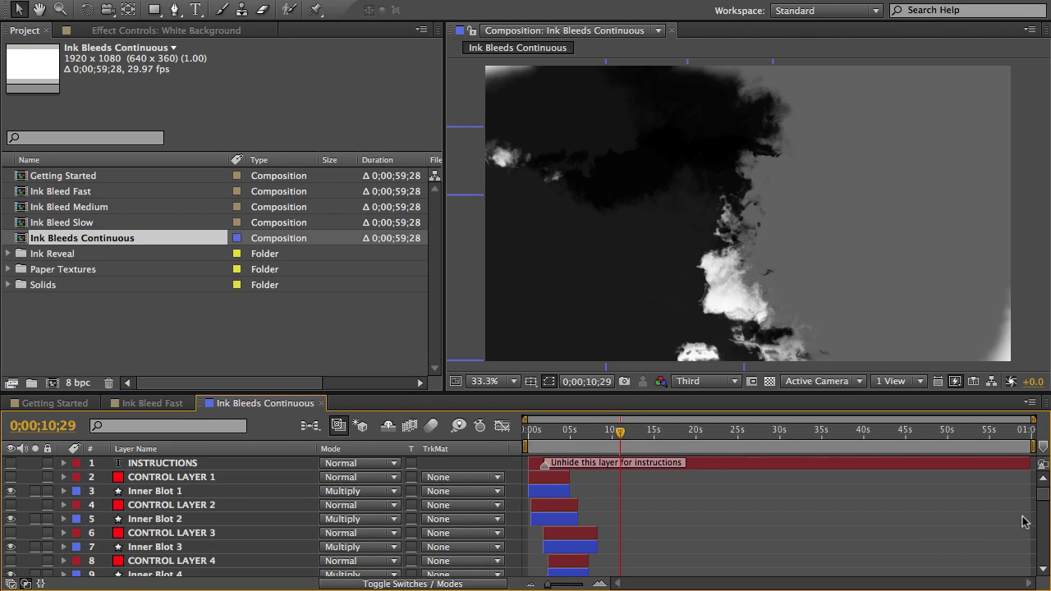
Step: Look through the Ink Bleeds Continuous layers, preview the frame at 0;00;21;22, and examine how control layers pair with blots such as Inner Blot 3
{"action": "scroll", "coordinate": [1044, 502], "scroll_direction": "down", "scroll_amount": 5}
{"action": "scroll", "coordinate": [1045, 503], "scroll_direction": "down", "scroll_amount": 7}
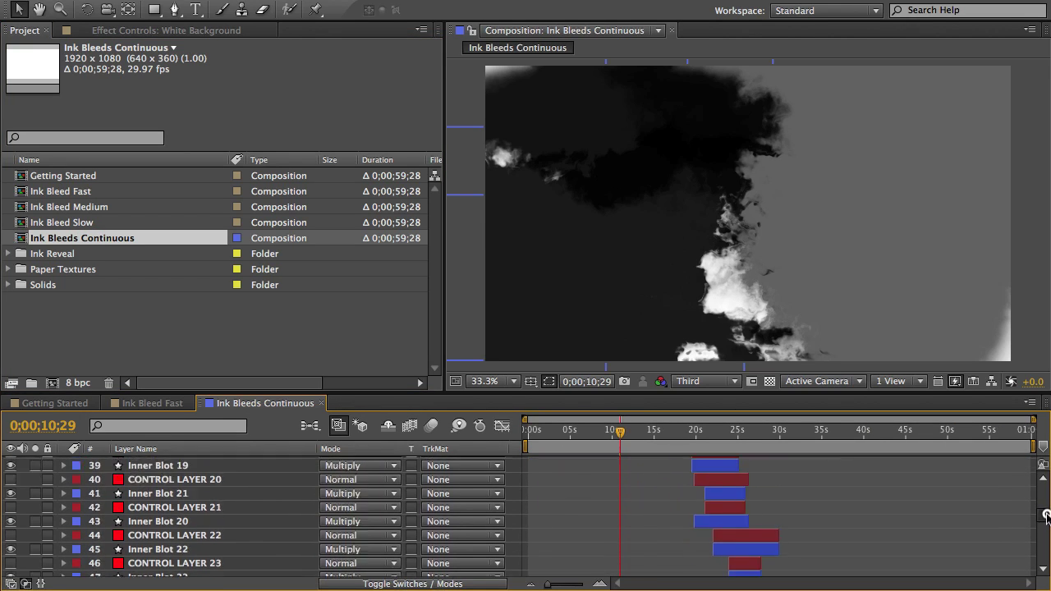
{"action": "scroll", "coordinate": [1044, 499], "scroll_direction": "up", "scroll_amount": 12}
{"action": "left_click_drag", "start_coordinate": [616, 431], "coordinate": [712, 448]}
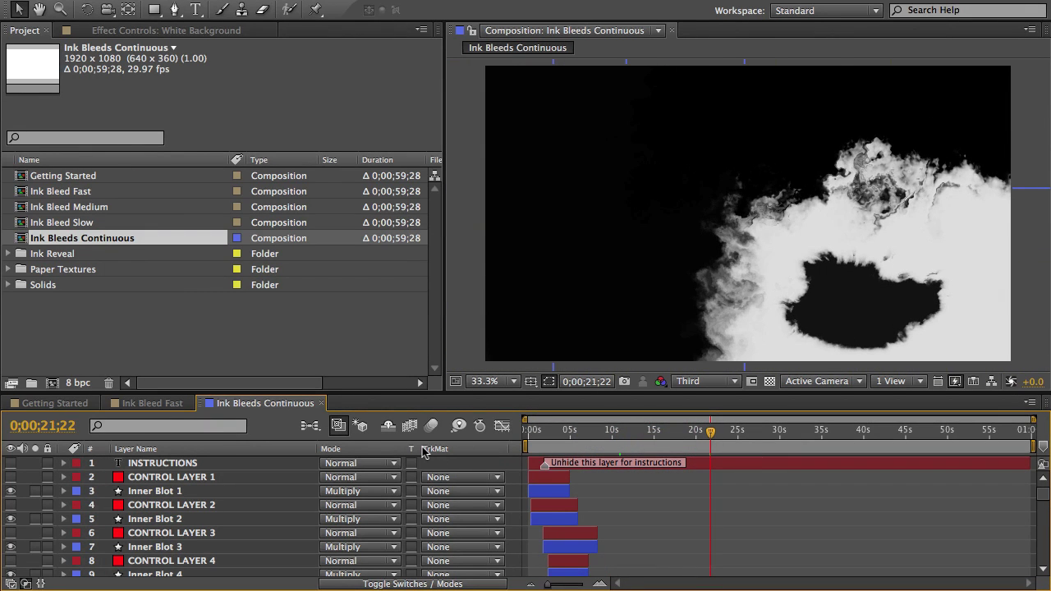
{"action": "left_click", "coordinate": [141, 505]}
{"action": "left_click", "coordinate": [145, 532]}
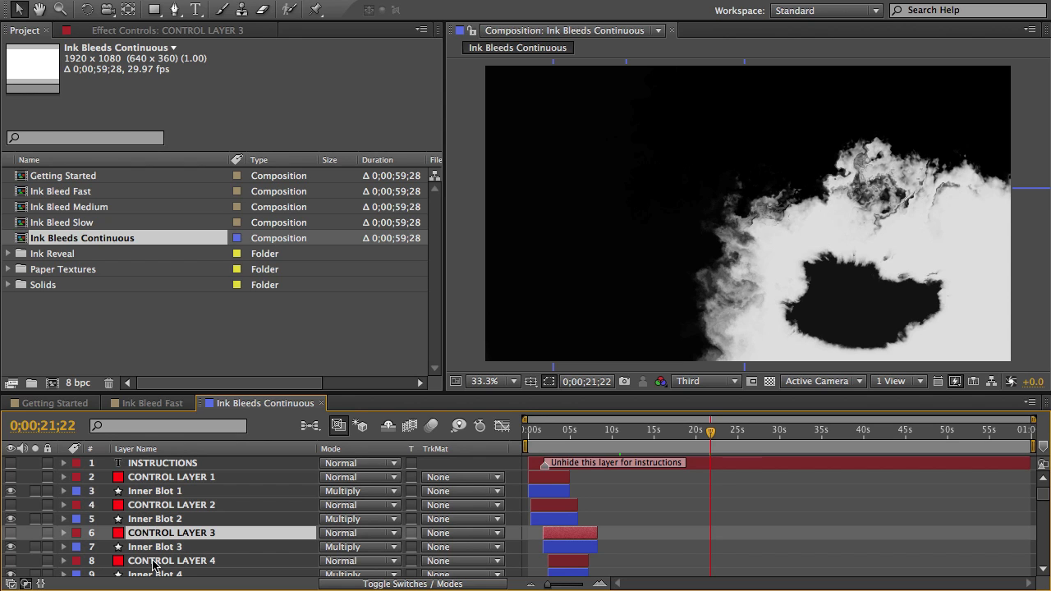
{"action": "left_click", "coordinate": [153, 548]}
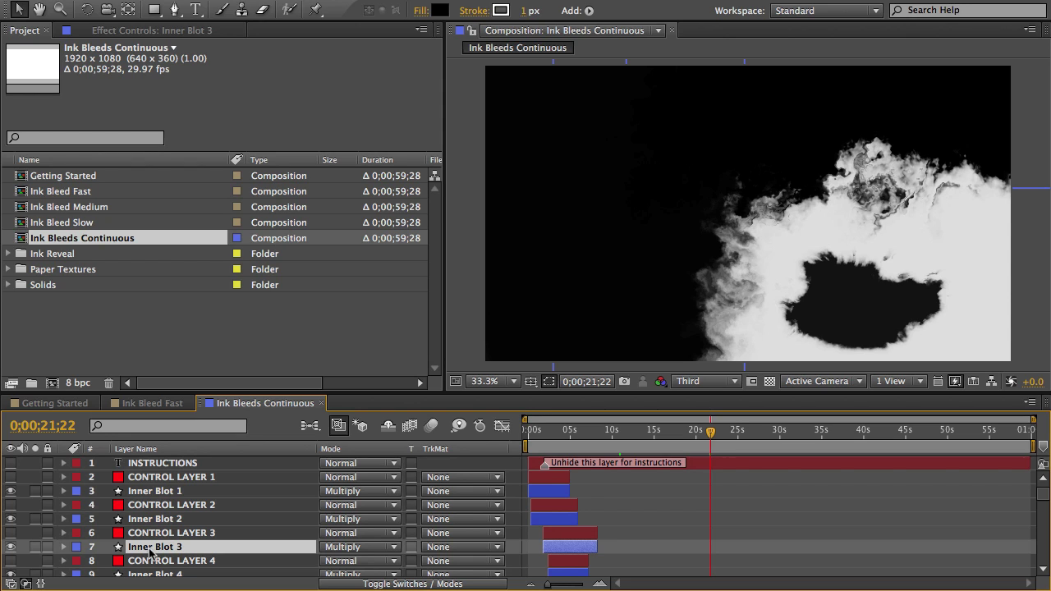
Step: Expand the Ink Reveal folder and import 3D Storybook Animation.mov as footage
{"action": "left_click", "coordinate": [25, 255]}
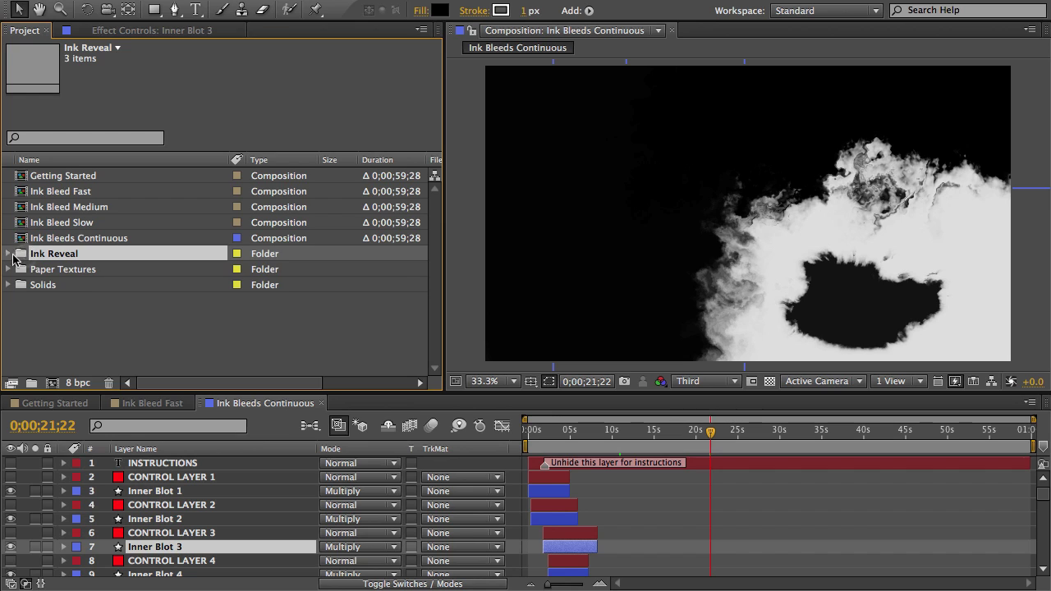
{"action": "left_click", "coordinate": [9, 254]}
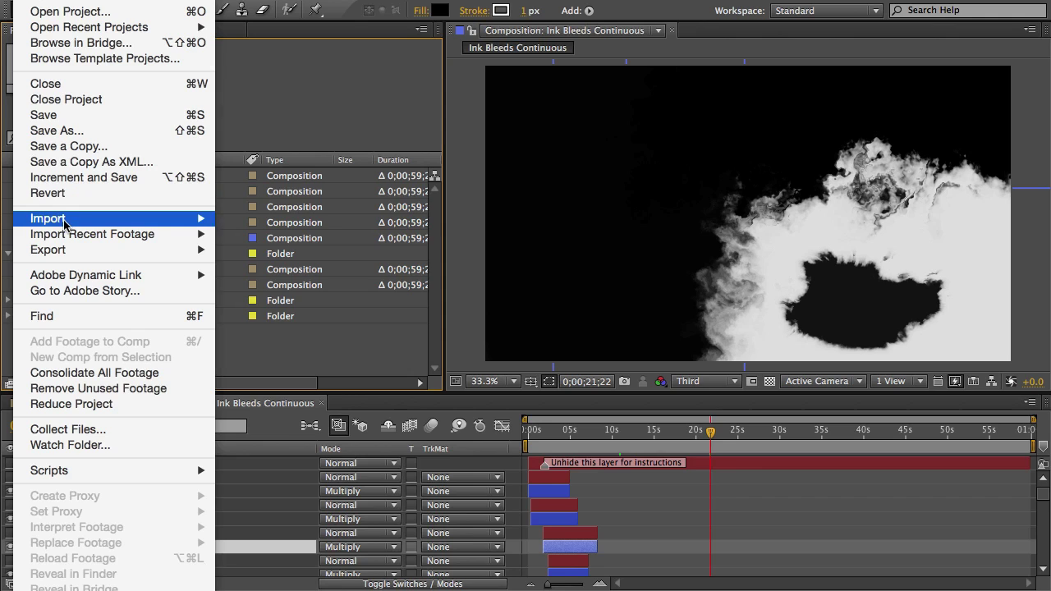
{"action": "mouse_move", "coordinate": [49, 217]}
{"action": "left_click", "coordinate": [238, 221]}
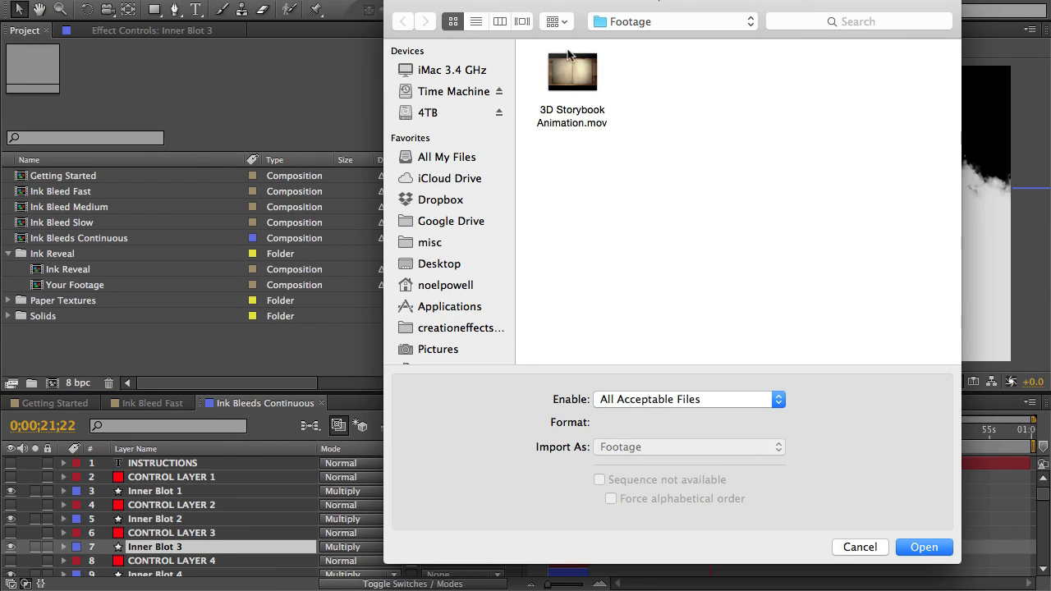
{"action": "left_click", "coordinate": [569, 54]}
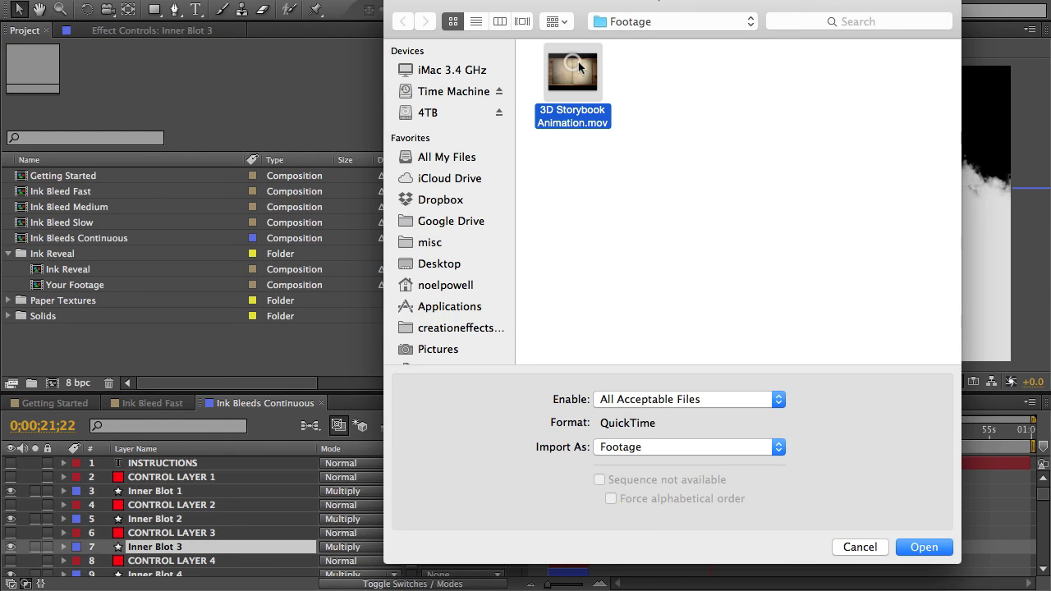
{"action": "left_click", "coordinate": [943, 551]}
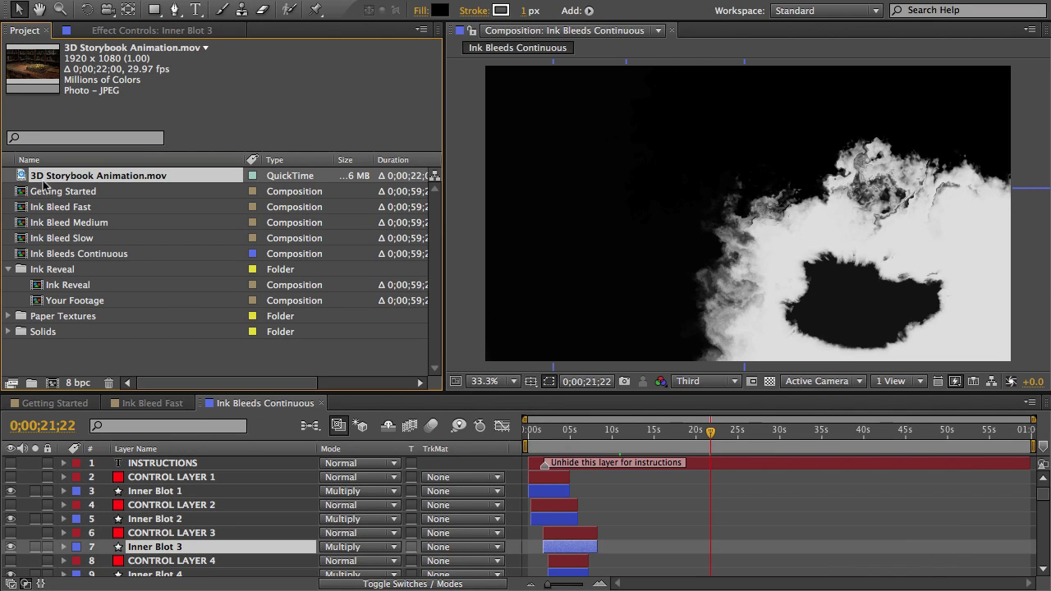
Step: Place 3D Storybook Animation.mov in the Your Footage composition and shift the clip about 2 seconds earlier
{"action": "mouse_move", "coordinate": [42, 182]}
{"action": "left_mouse_down"}
{"action": "mouse_move", "coordinate": [41, 270]}
{"action": "mouse_move", "coordinate": [58, 301]}
{"action": "left_mouse_up"}
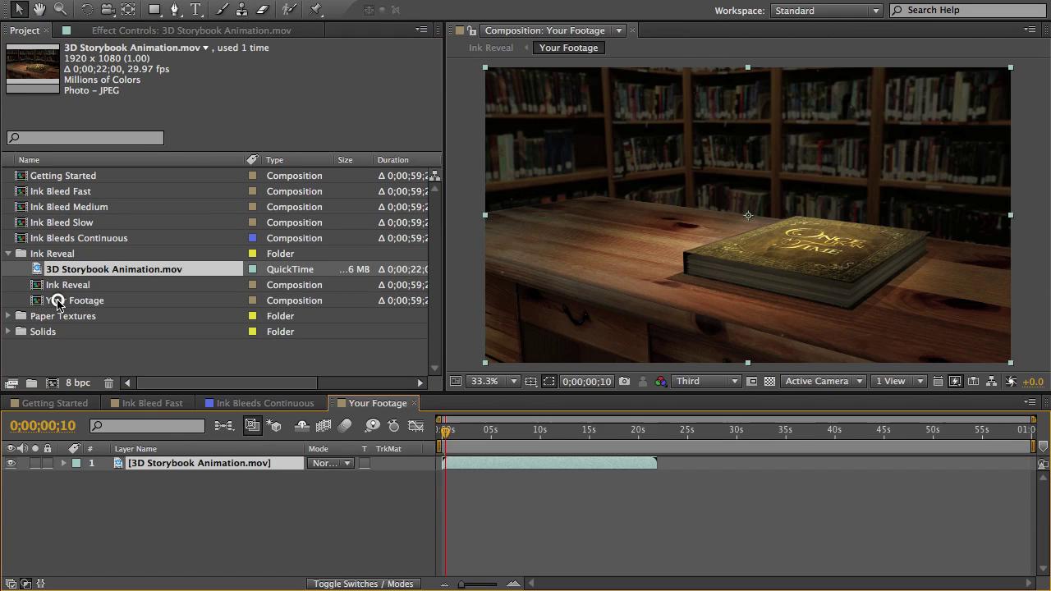
{"action": "left_click_drag", "start_coordinate": [526, 465], "coordinate": [502, 458]}
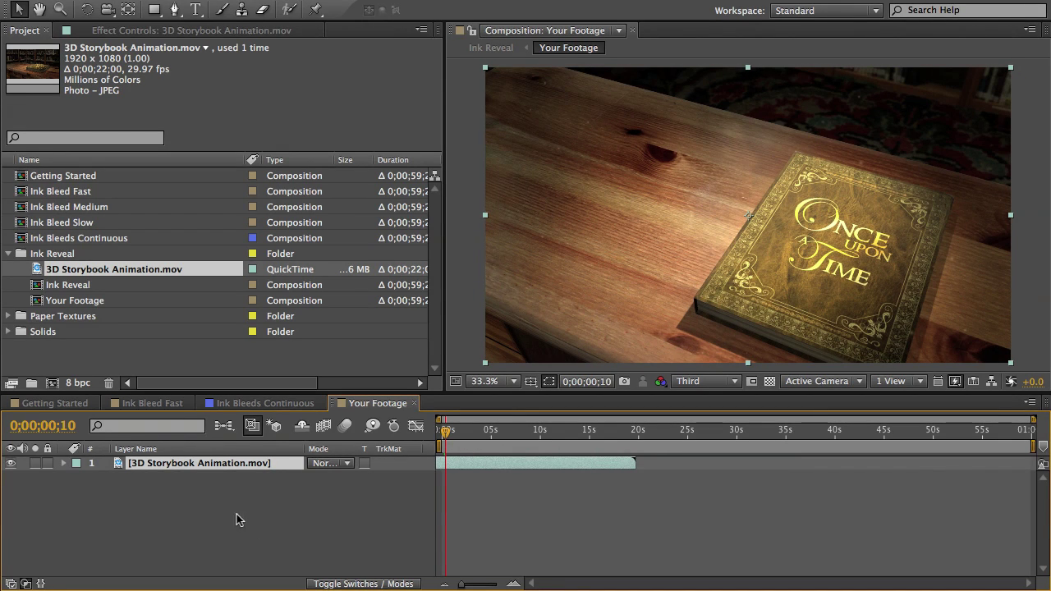
Step: In the Ink Reveal composition, replace the Ink Bleed Fast layer with Ink Bleed Slow, directly above Your Footage
{"action": "double_click", "coordinate": [56, 285]}
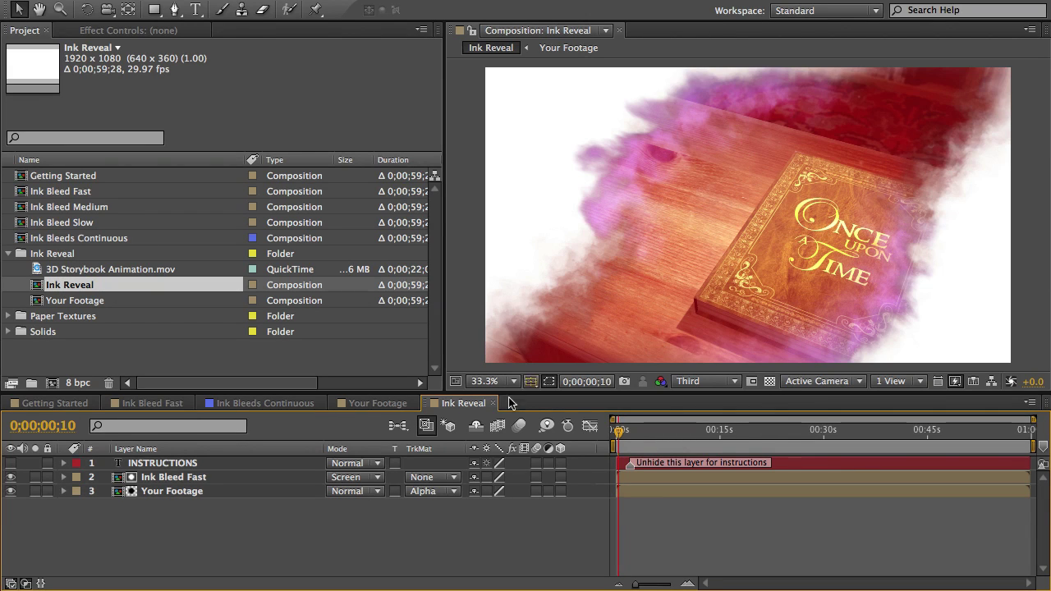
{"action": "left_click", "coordinate": [168, 479]}
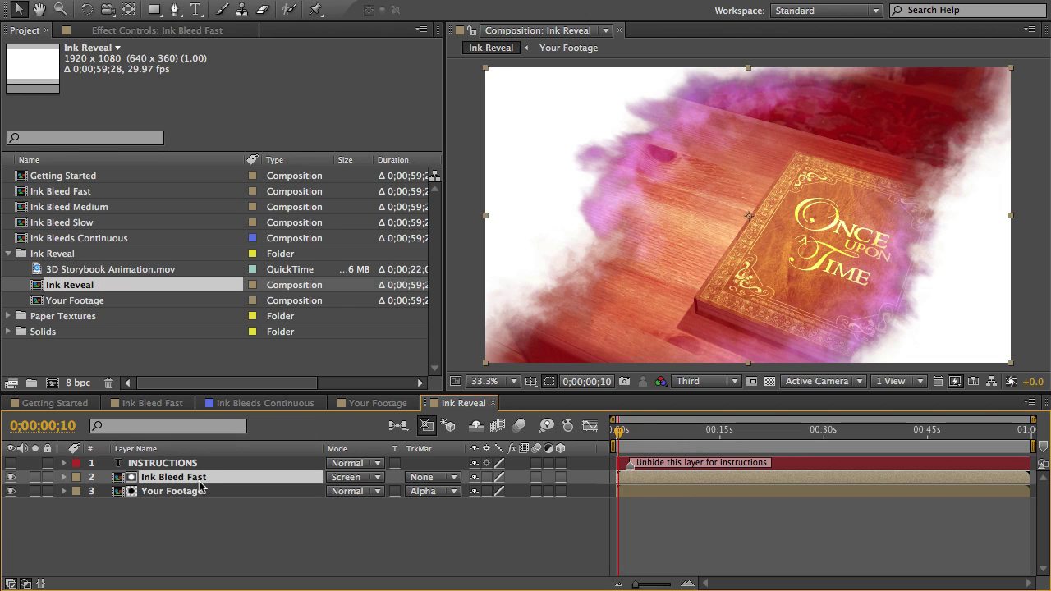
{"action": "key", "text": "Delete"}
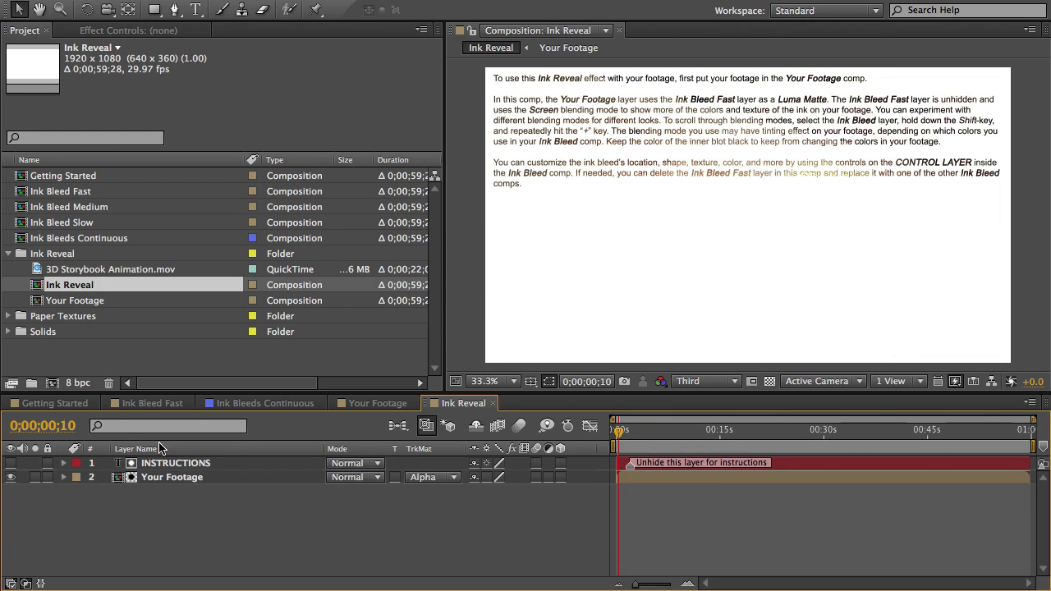
{"action": "left_click_drag", "start_coordinate": [64, 222], "coordinate": [125, 472]}
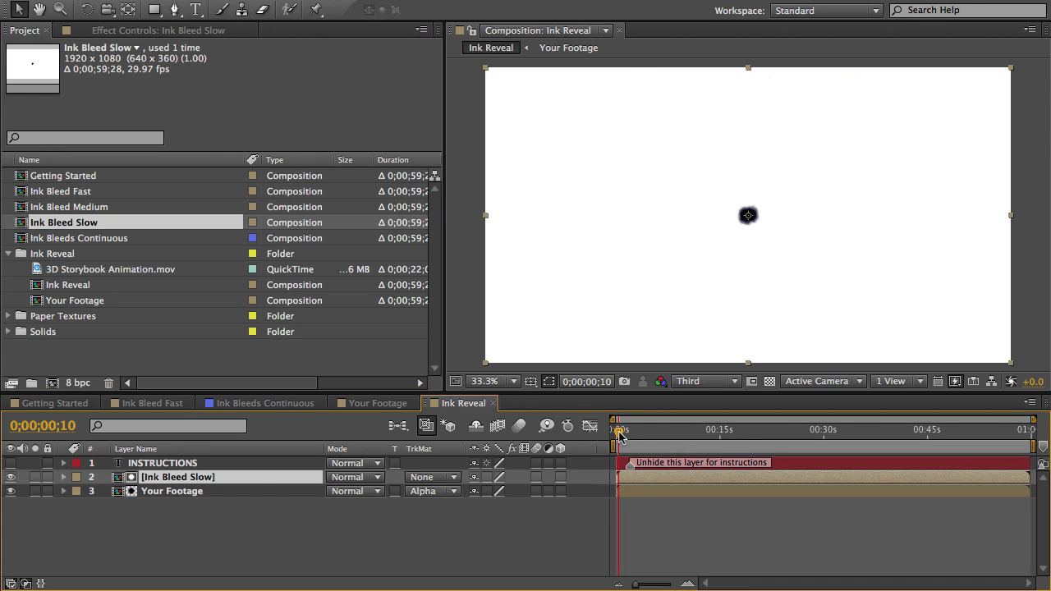
Step: Preview the Ink Reveal composition at 0;00;04;15 and check the track matte options of the Your Footage layer
{"action": "left_click_drag", "start_coordinate": [620, 430], "coordinate": [648, 437]}
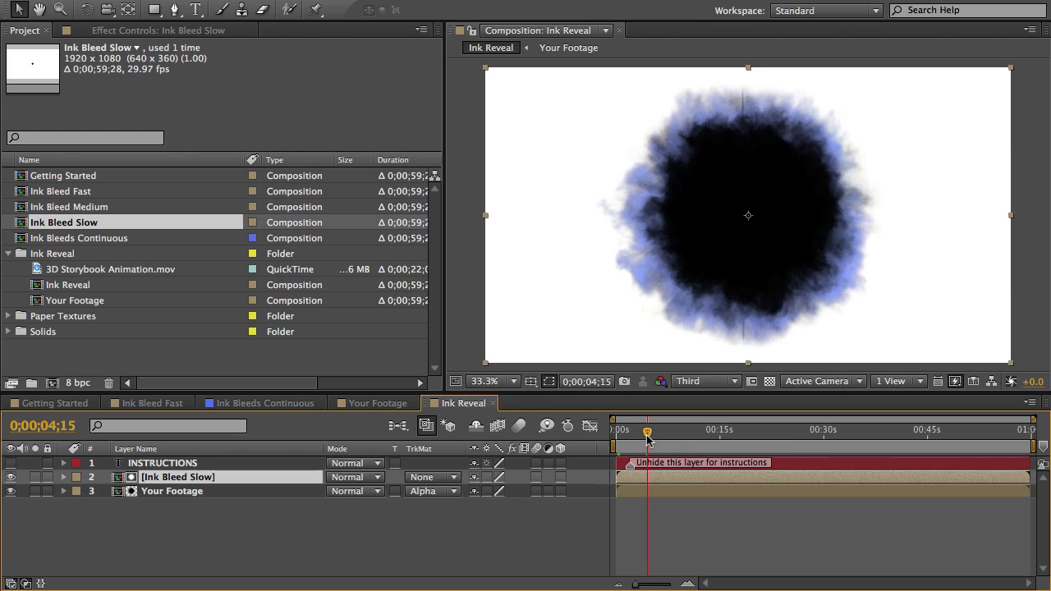
{"action": "left_click", "coordinate": [220, 491]}
{"action": "left_click", "coordinate": [431, 492]}
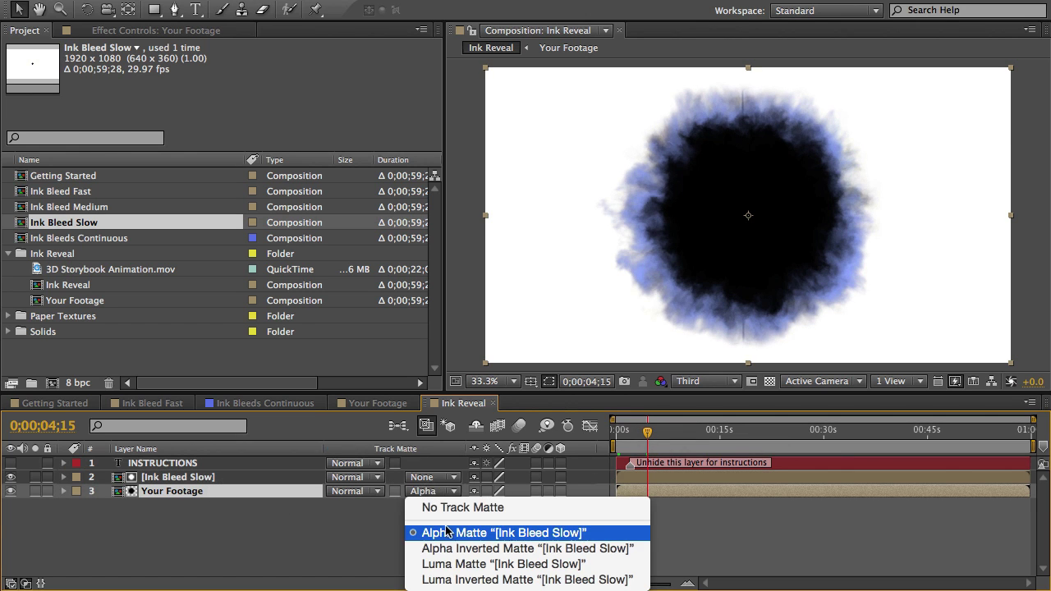
{"action": "left_click", "coordinate": [332, 526]}
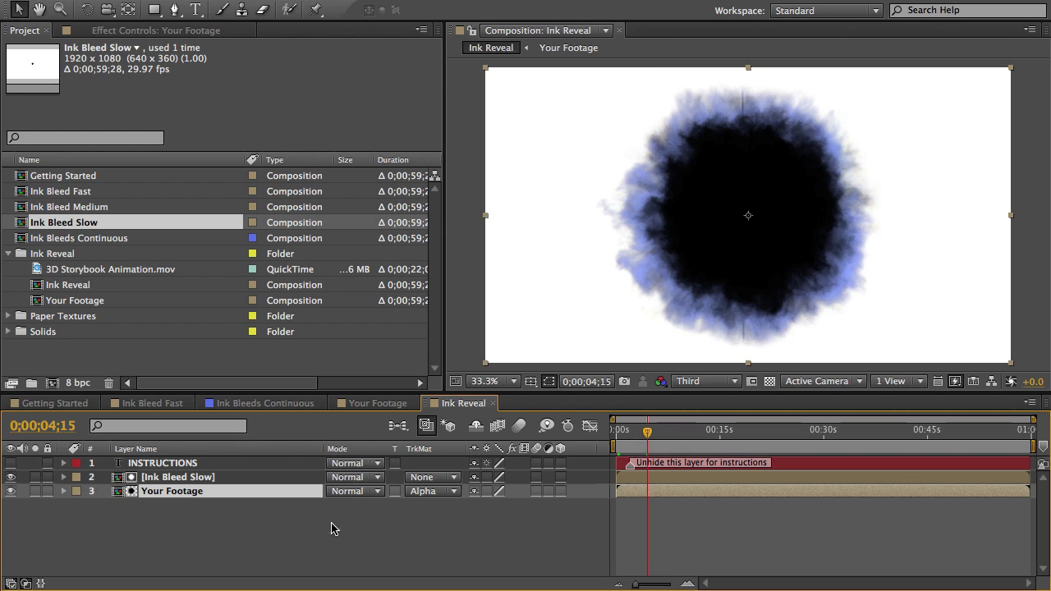
Step: Set the blending mode of the Ink Bleed Slow layer in the Ink Reveal composition to Screen
{"action": "left_click", "coordinate": [190, 479]}
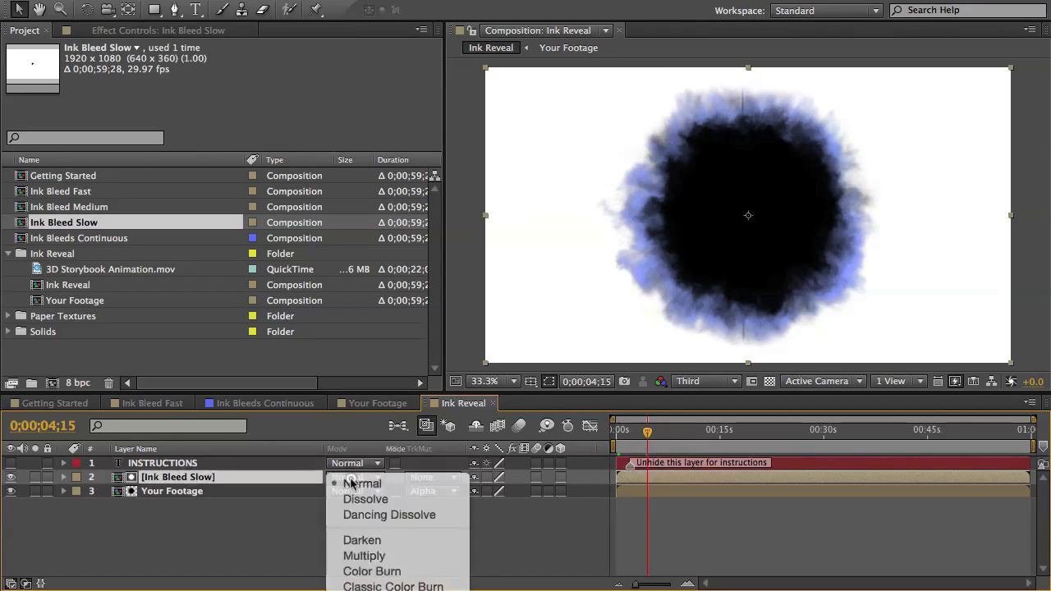
{"action": "left_click", "coordinate": [344, 483]}
{"action": "left_click", "coordinate": [352, 479]}
{"action": "key", "text": "grave"}
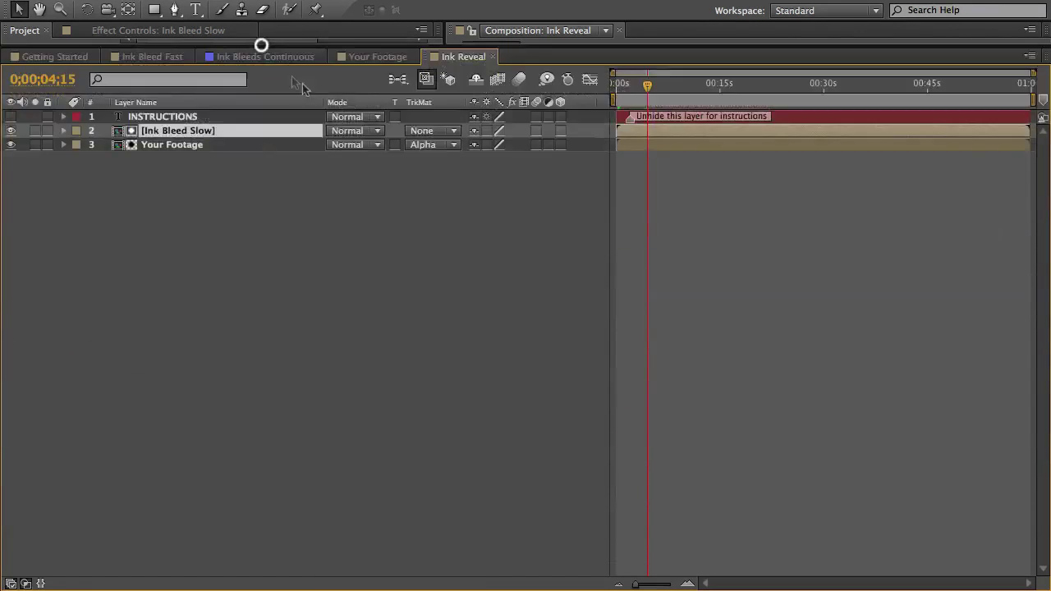
{"action": "left_click", "coordinate": [353, 131]}
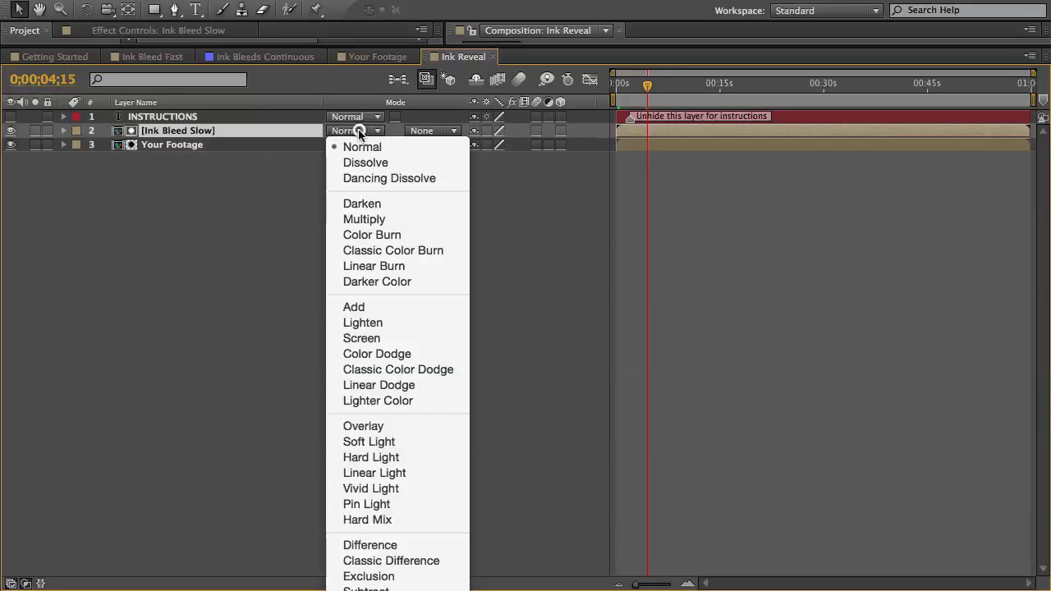
{"action": "left_click", "coordinate": [377, 338]}
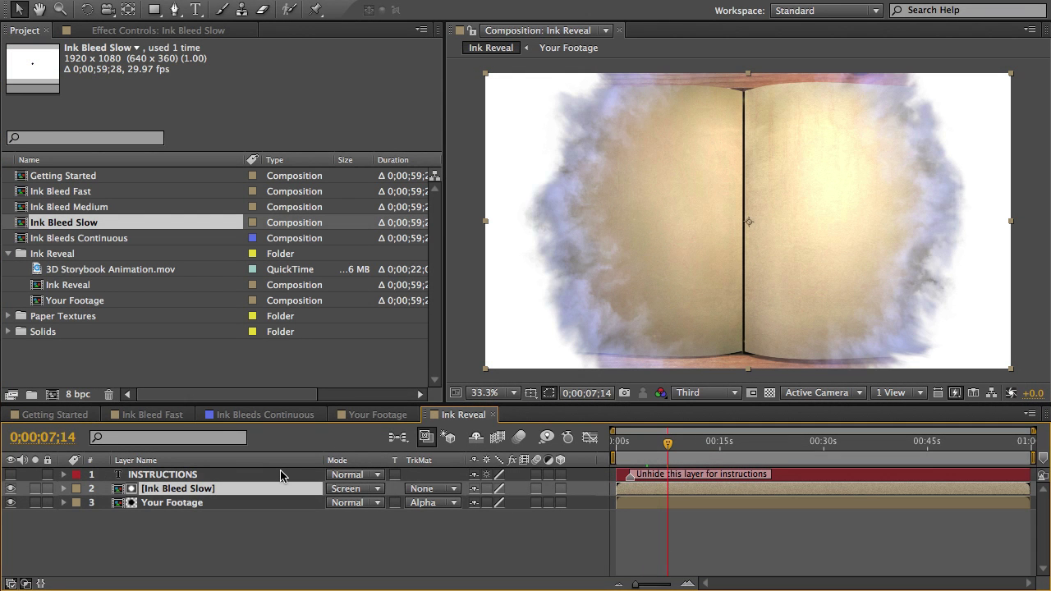
Step: Compare the reveal with and without the Ink Bleed Slow layer by toggling its visibility, leaving the layer visible and deselected
{"action": "left_click", "coordinate": [11, 488]}
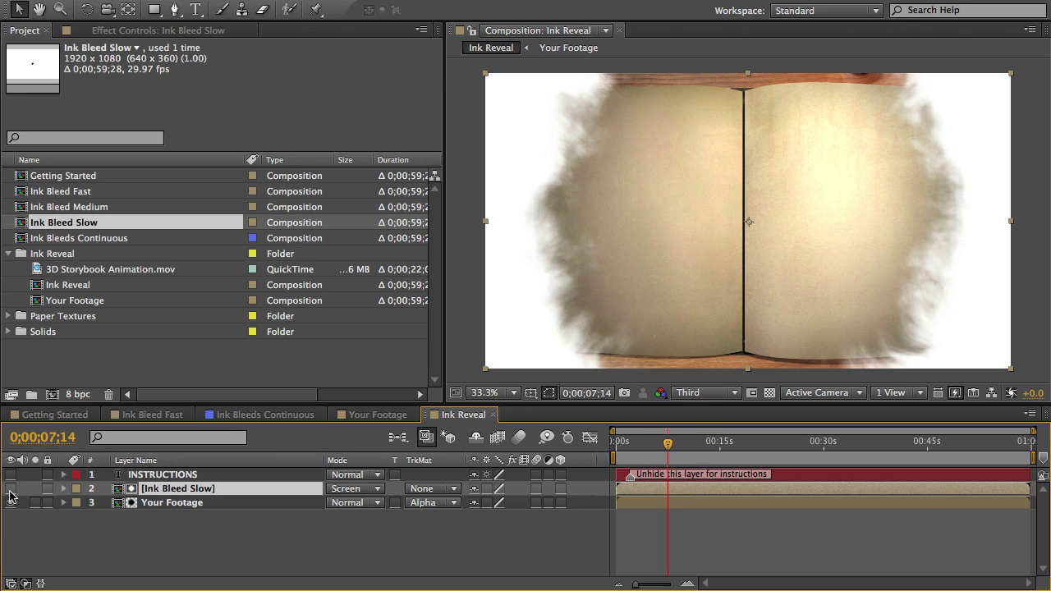
{"action": "left_click", "coordinate": [11, 488]}
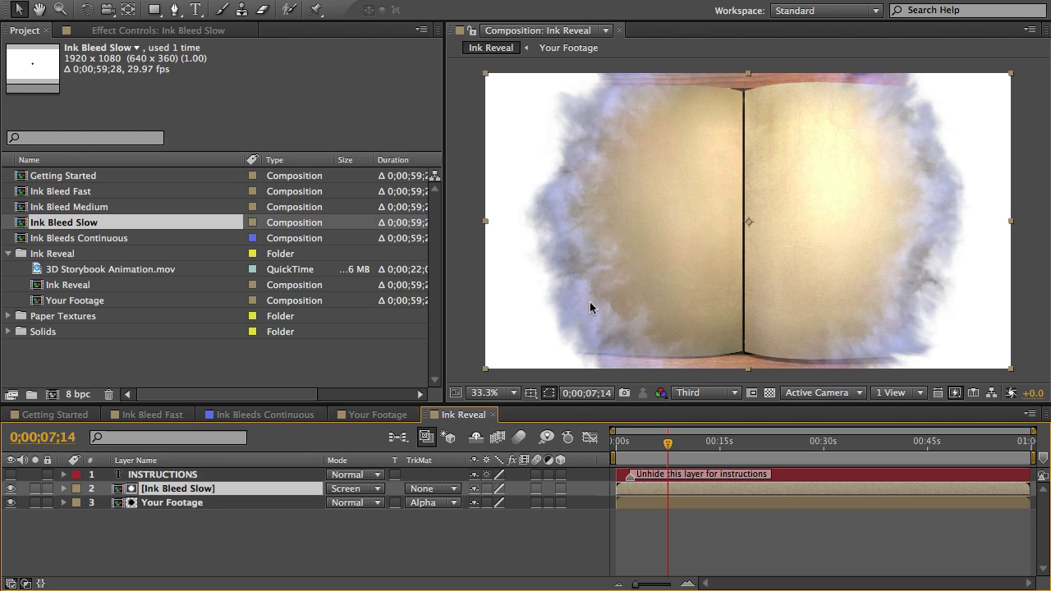
{"action": "left_click", "coordinate": [11, 489]}
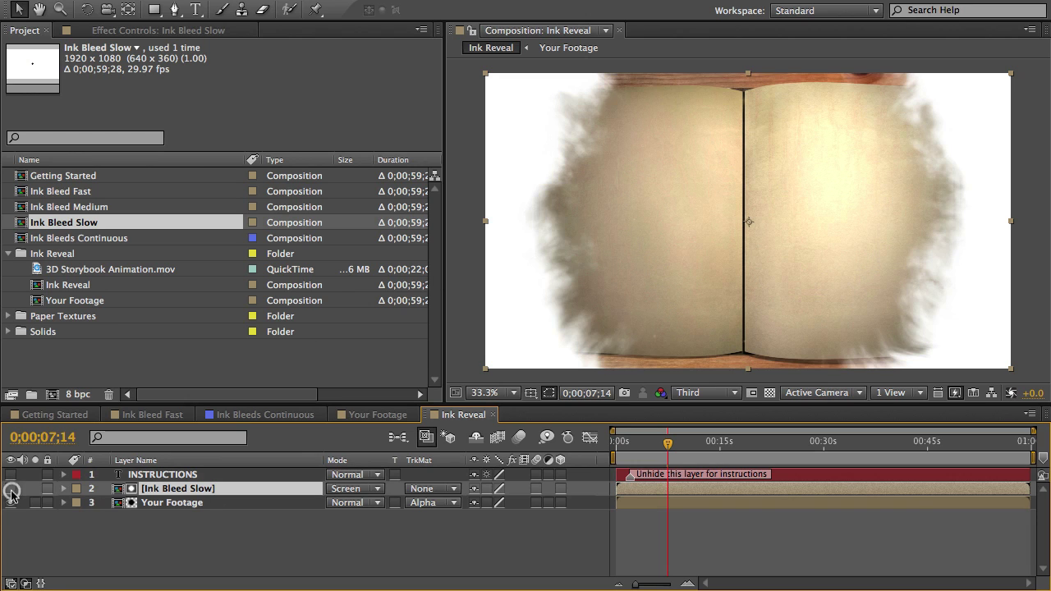
{"action": "left_click", "coordinate": [10, 489]}
{"action": "left_click", "coordinate": [88, 541]}
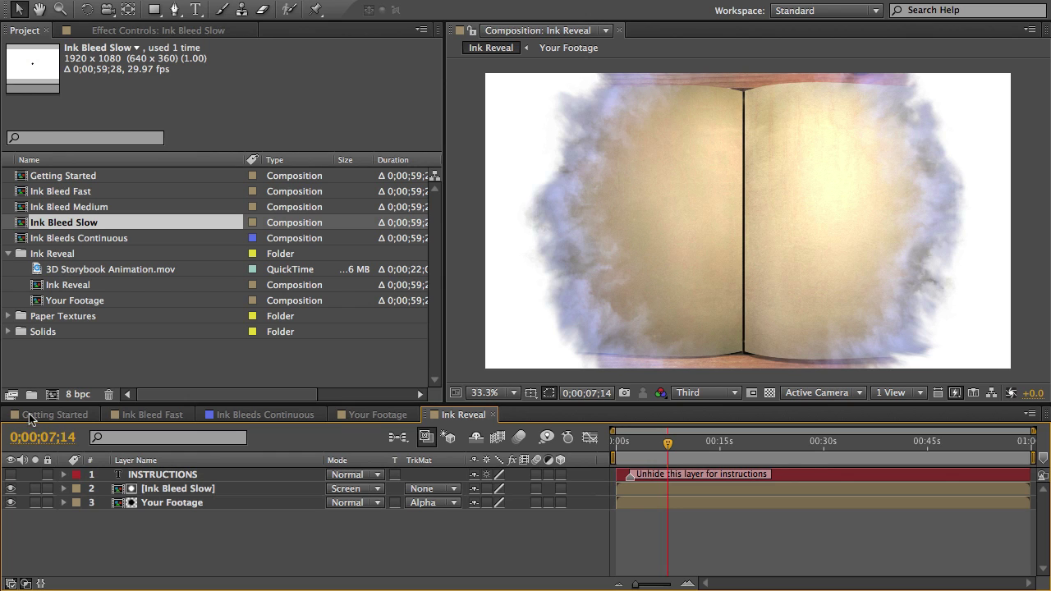
Step: Add Crinkled Paper 1.jpg from the Paper Textures folder above the Ink Bleed Slow layer and set its blending mode to Multiply
{"action": "left_click", "coordinate": [15, 317]}
{"action": "left_click", "coordinate": [12, 316]}
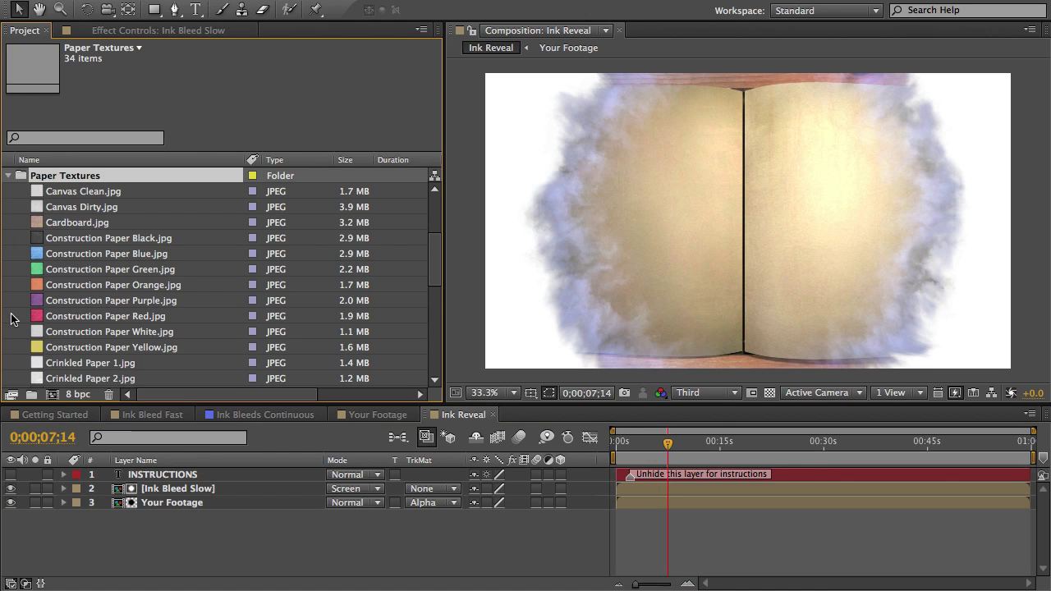
{"action": "left_click", "coordinate": [85, 365]}
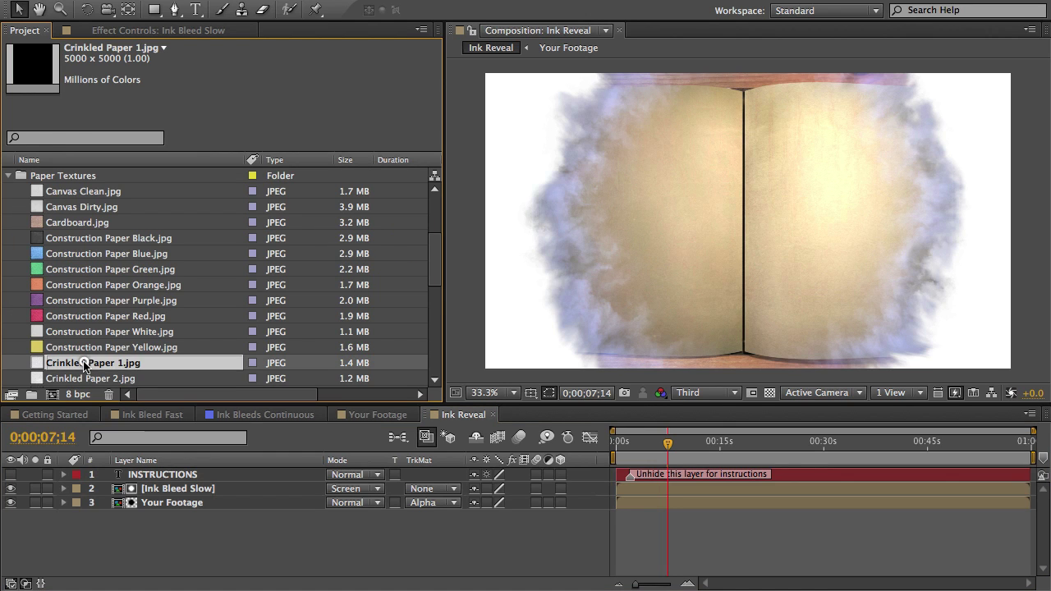
{"action": "left_click_drag", "start_coordinate": [85, 364], "coordinate": [148, 489]}
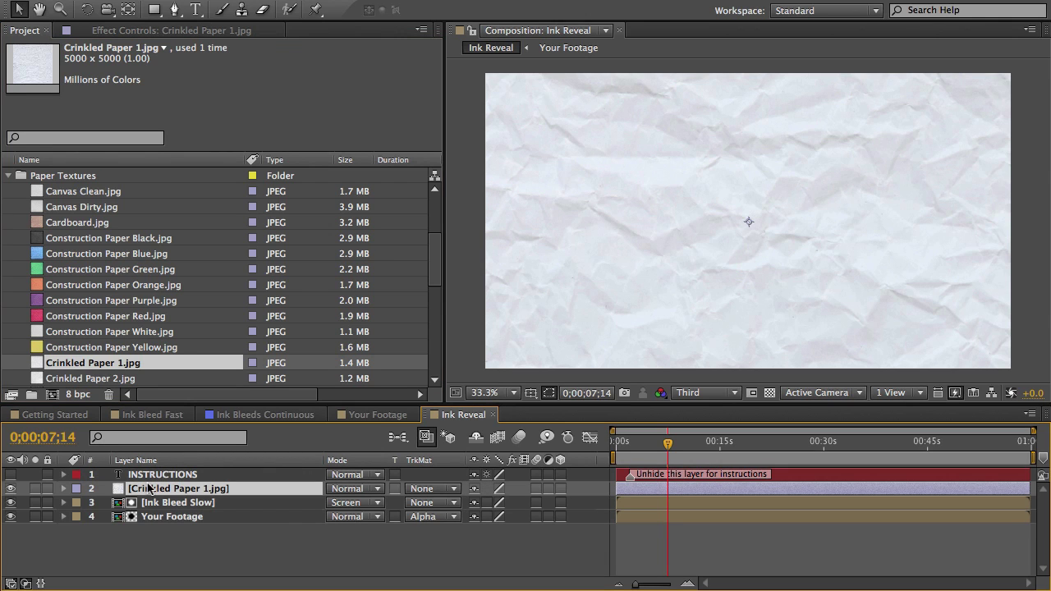
{"action": "left_click", "coordinate": [349, 491]}
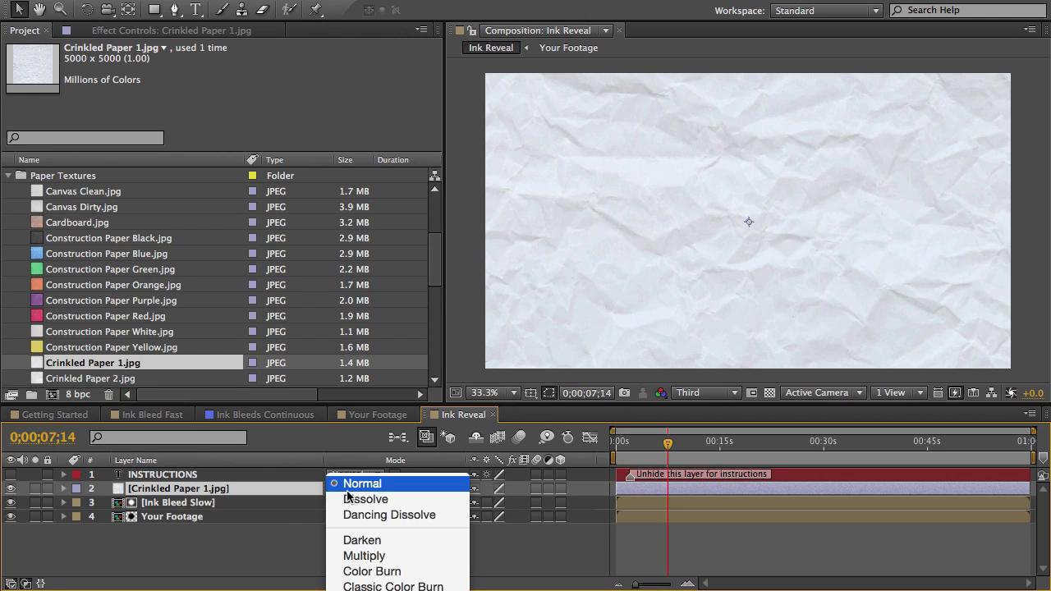
{"action": "left_click", "coordinate": [372, 556]}
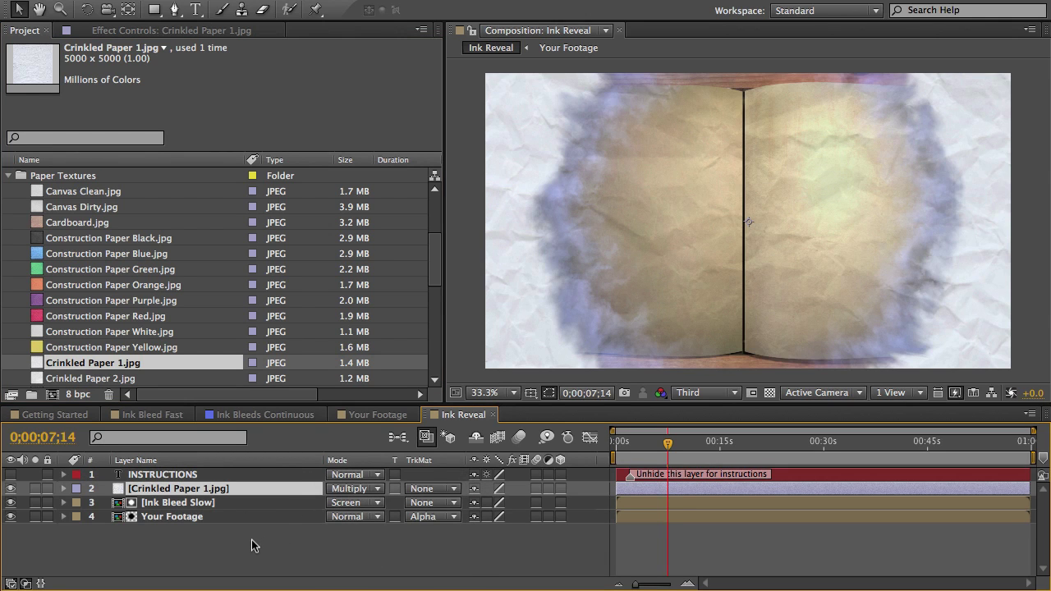